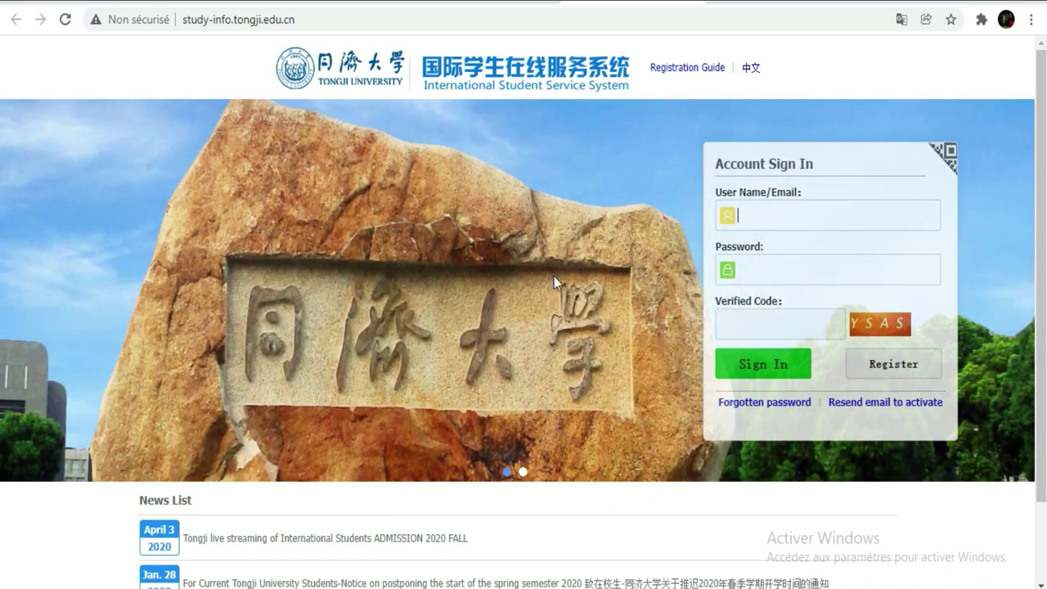
# - Switch to the Chinese Government Scholarship Information System page and open its new account registration form
pyautogui.hotkey('ctrl', 'Tab')
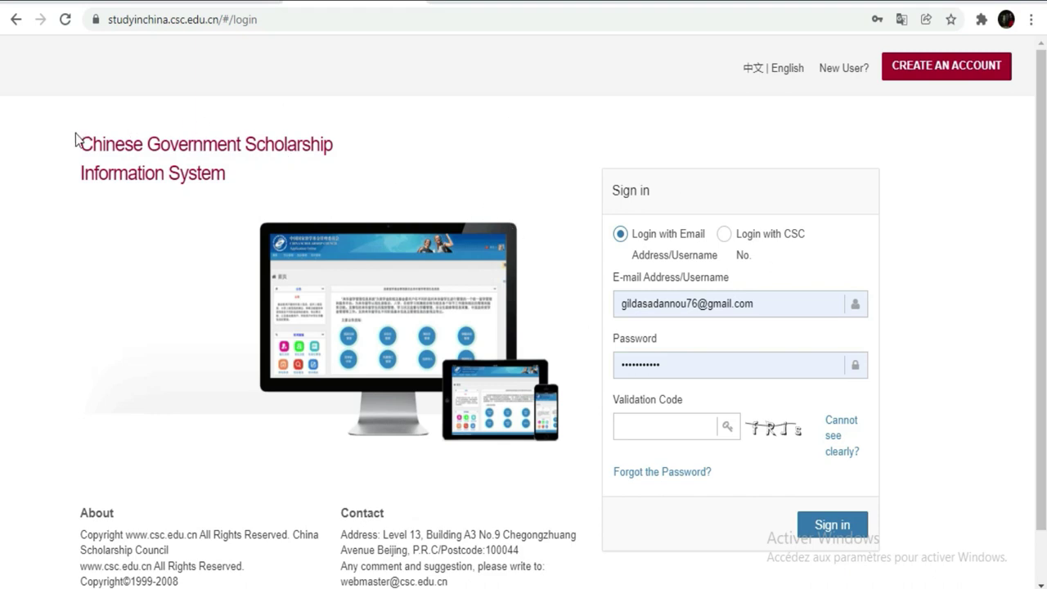
pyautogui.moveTo(75, 131); pyautogui.dragTo(159, 147)
pyautogui.click(159, 148)
pyautogui.moveTo(229, 180); pyautogui.dragTo(79, 141)
pyautogui.click(79, 145)
pyautogui.click(921, 72)
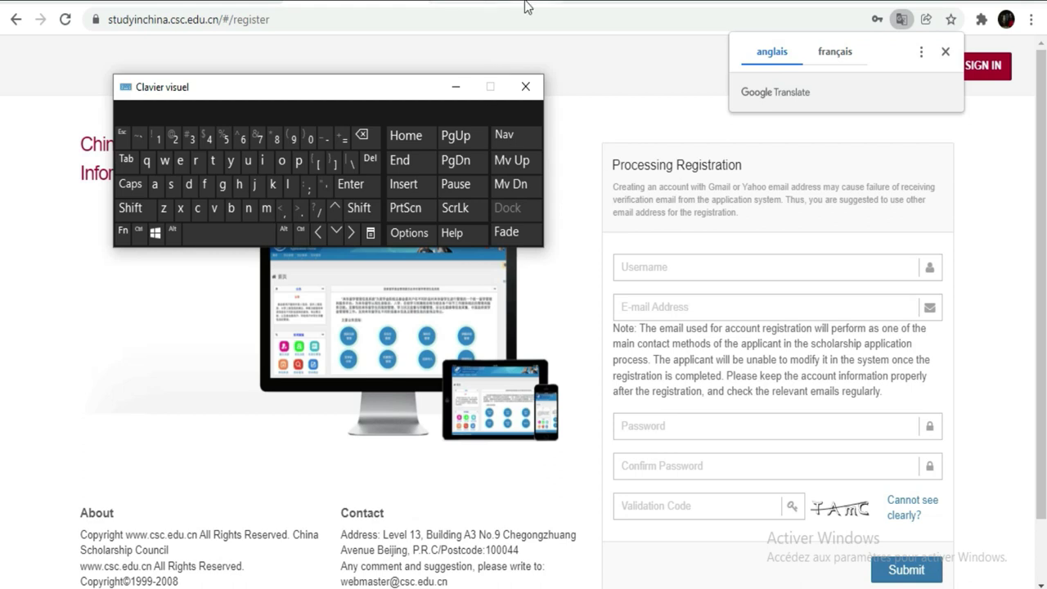
pyautogui.moveTo(412, 96); pyautogui.dragTo(436, 266)
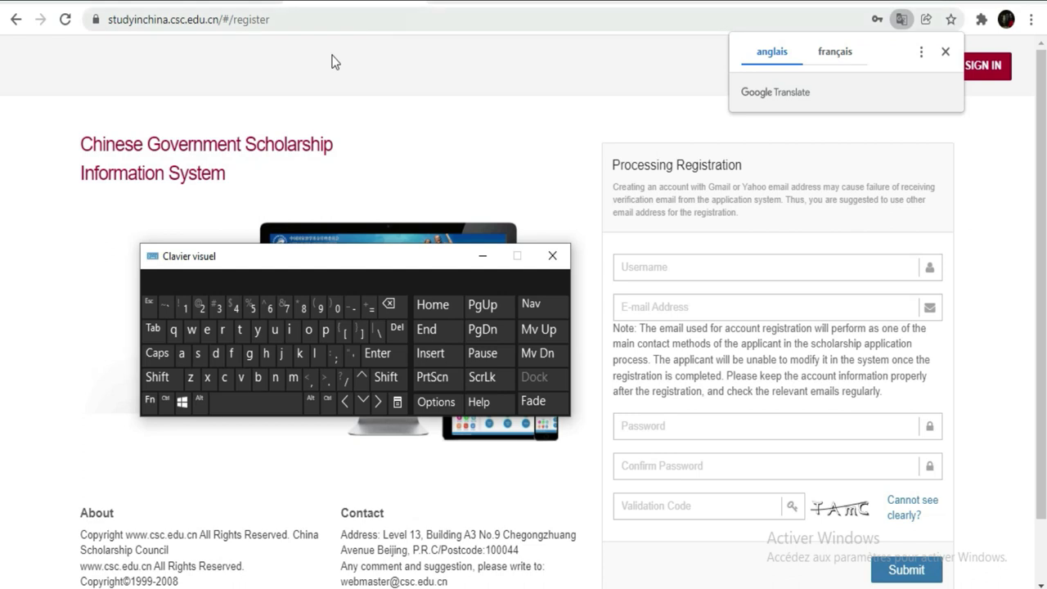
pyautogui.click(77, 145)
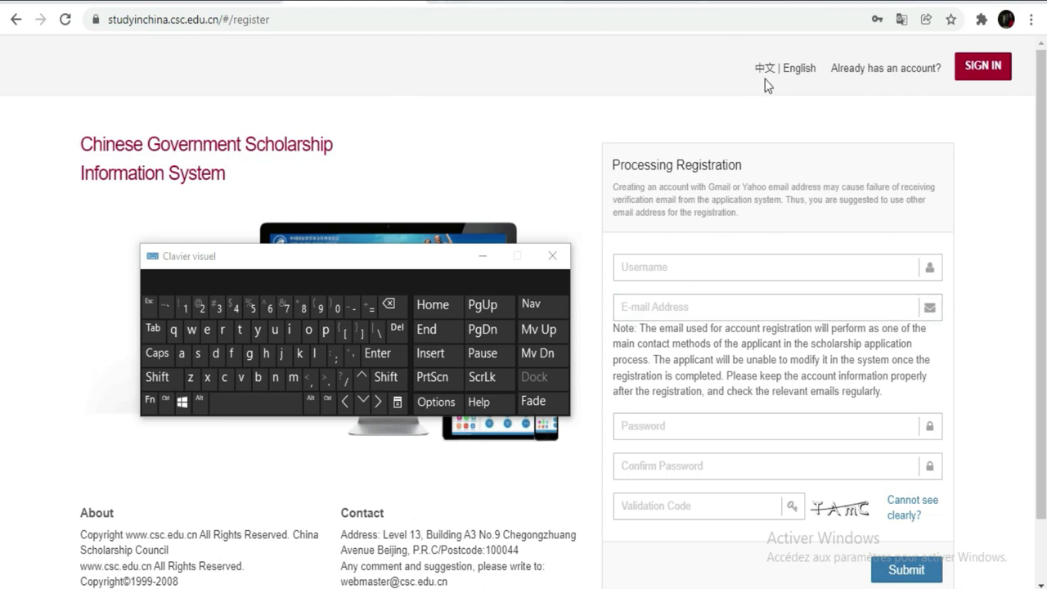
pyautogui.click(604, 3)
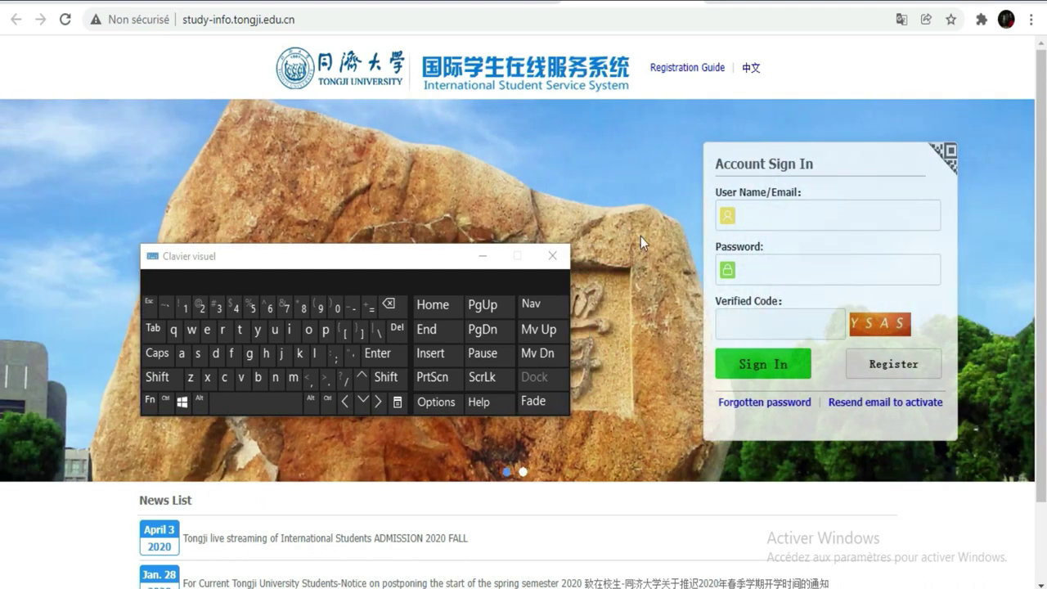
pyautogui.click(388, 1)
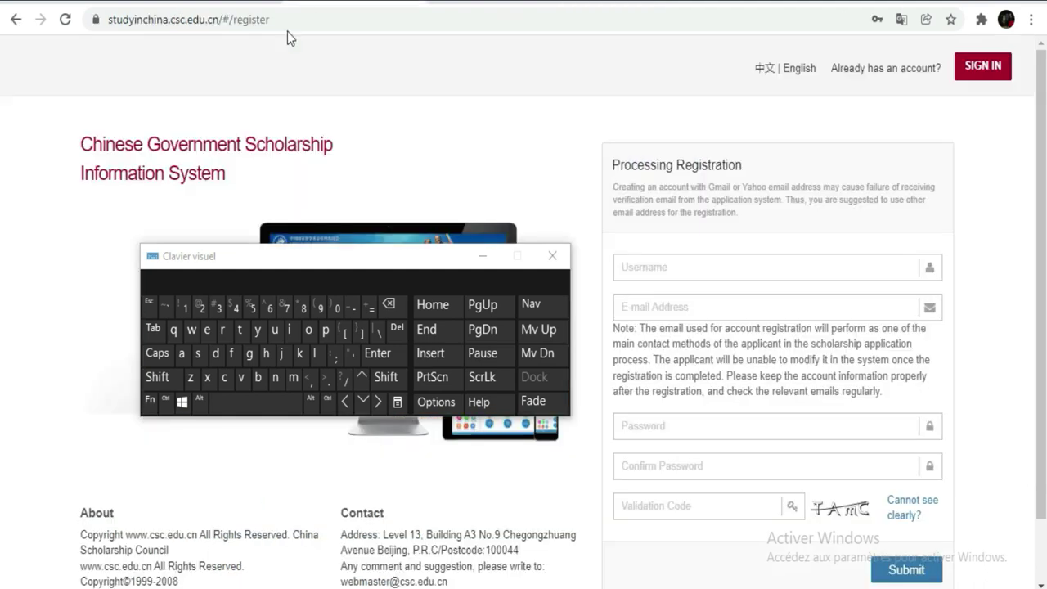
# - Move the on-screen keyboard higher over the page and enter the chosen username in the registration form
pyautogui.click(746, 267)
pyautogui.moveTo(413, 259); pyautogui.dragTo(394, 117)
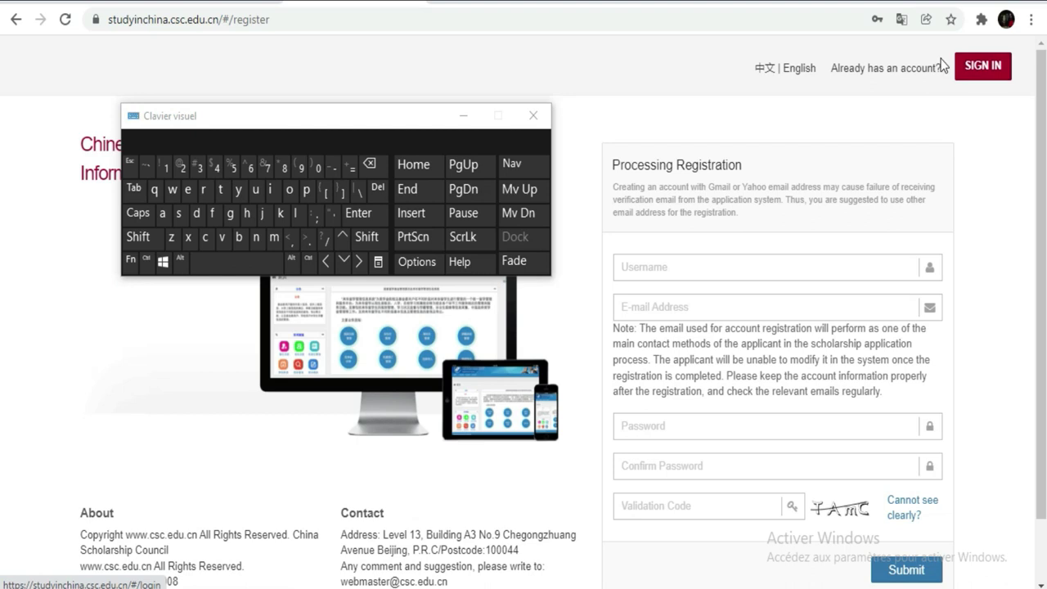
pyautogui.click(660, 269)
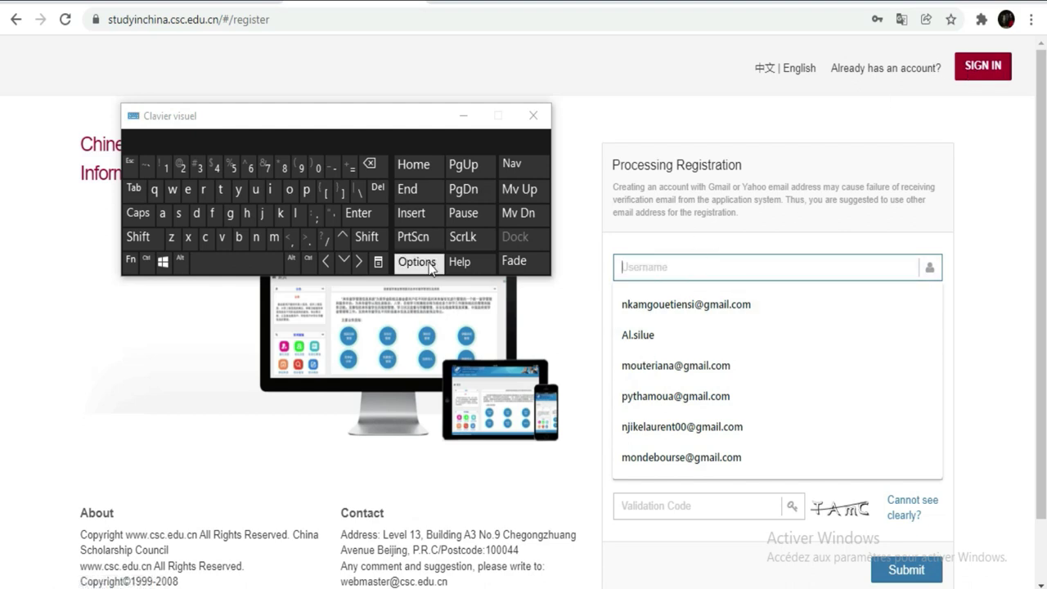
pyautogui.click(652, 263)
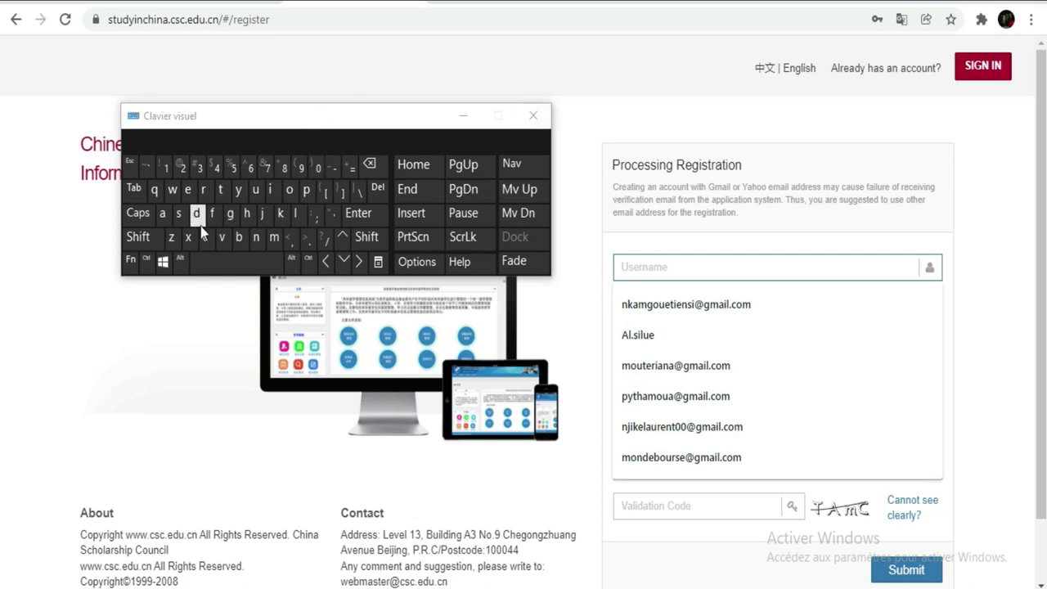
pyautogui.click(139, 237)
pyautogui.click(306, 189)
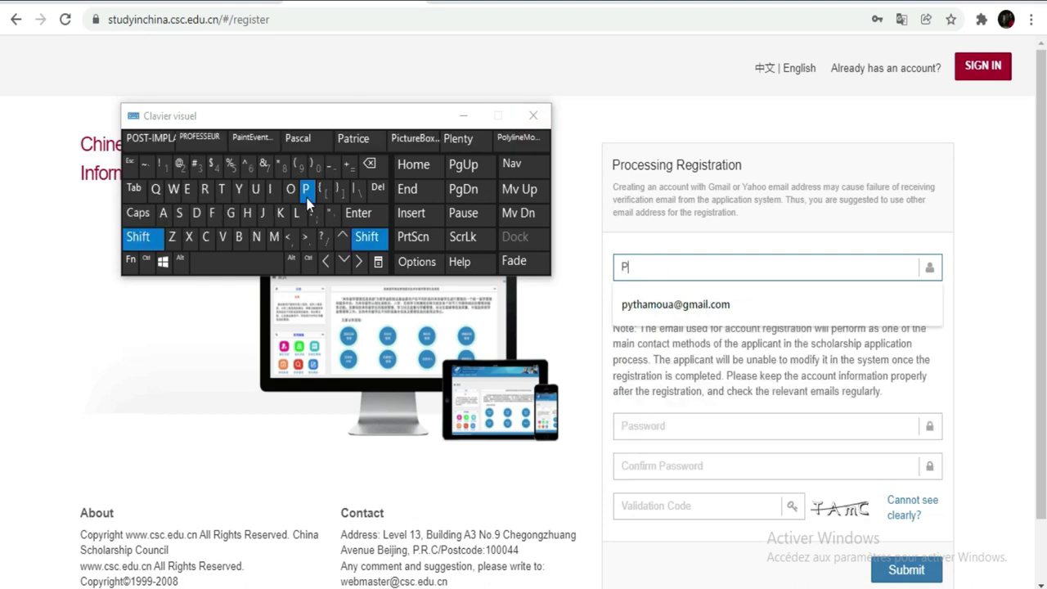
pyautogui.click(239, 189)
pyautogui.click(221, 189)
pyautogui.click(248, 214)
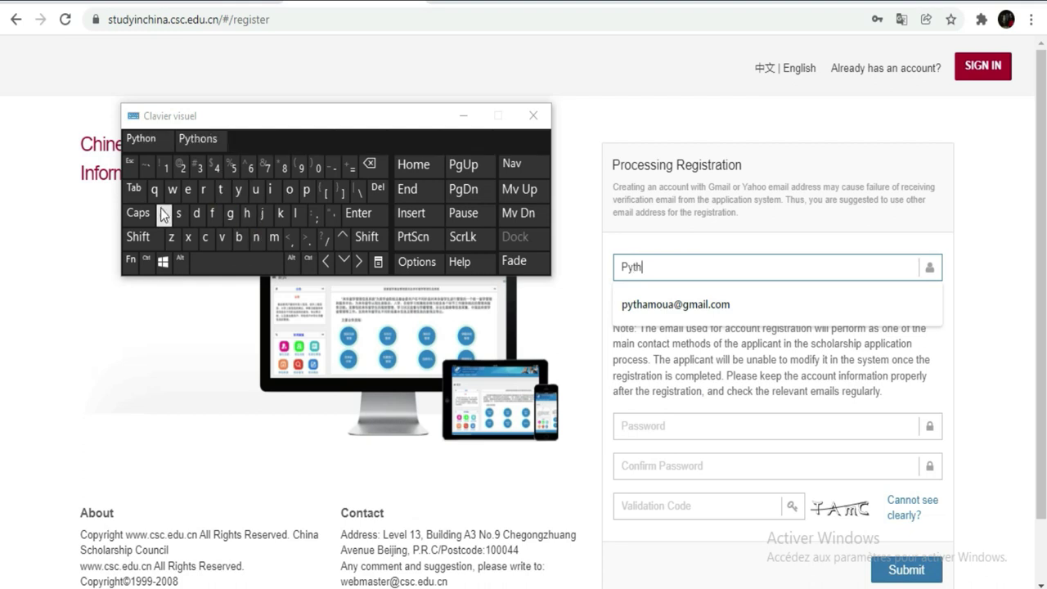
pyautogui.click(163, 213)
pyautogui.click(584, 276)
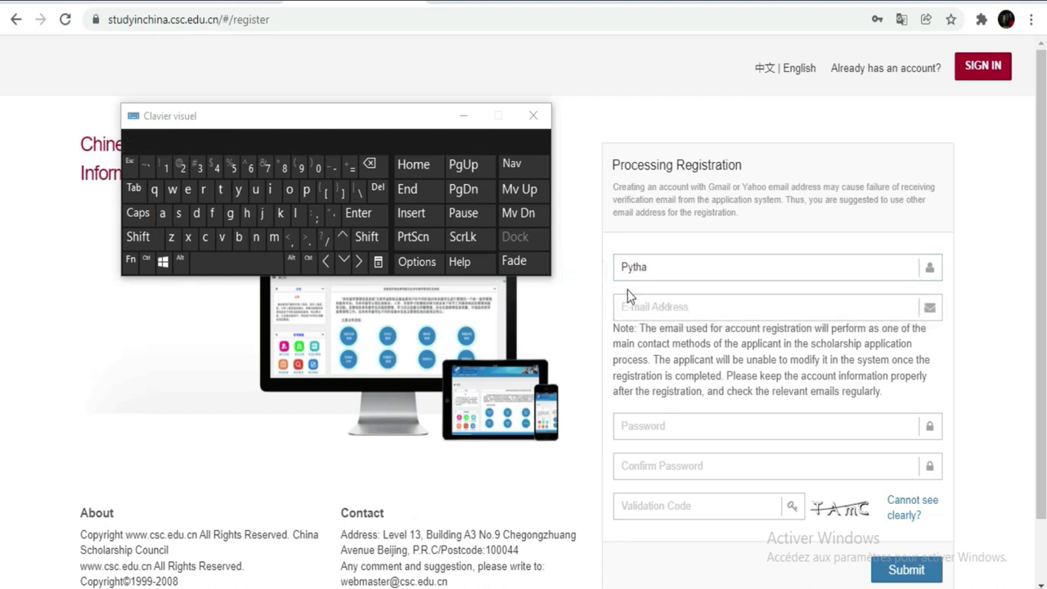
# - Fill in the applicant's e-mail address in the registration form, completing it from the matching saved suggestion
pyautogui.click(663, 306)
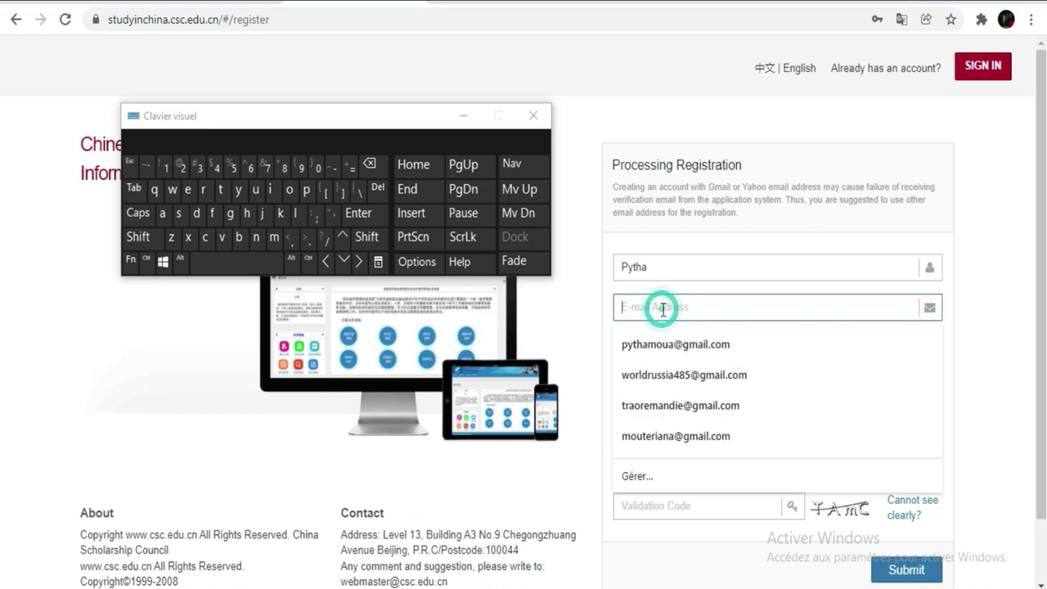
pyautogui.click(274, 236)
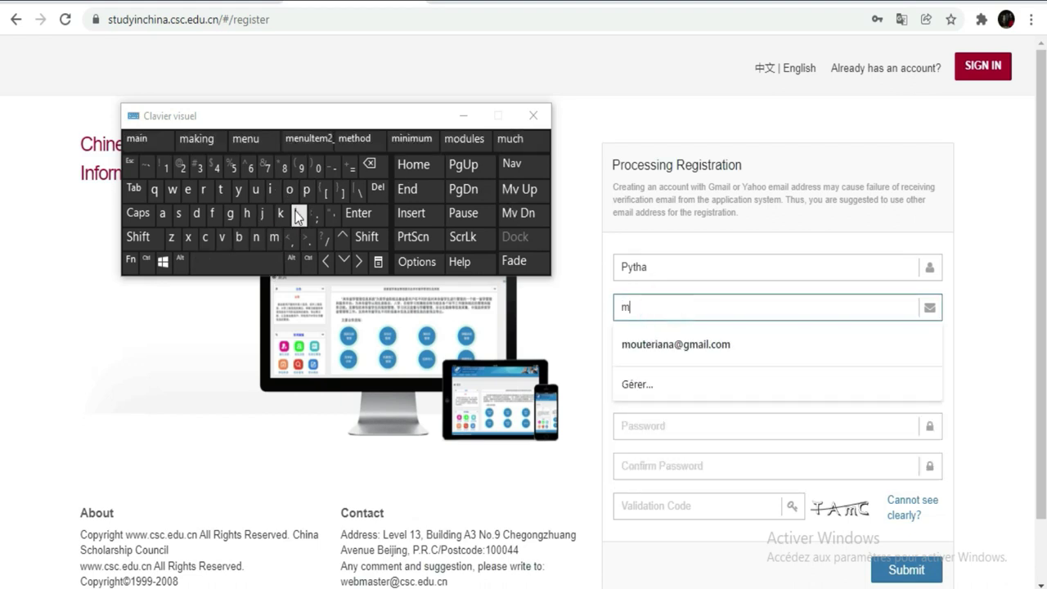
pyautogui.click(291, 195)
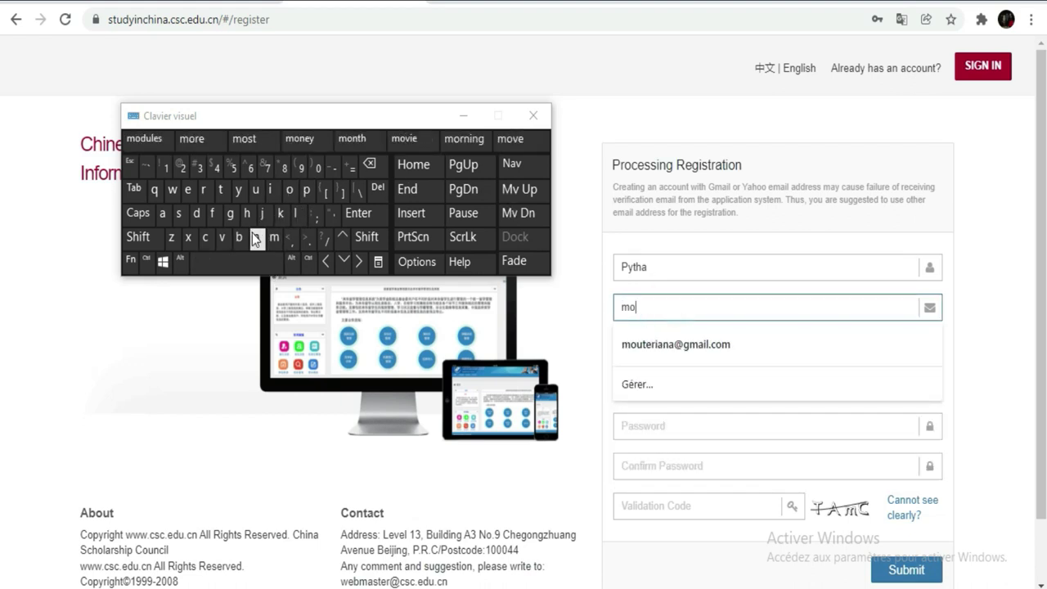
pyautogui.click(256, 236)
pyautogui.click(196, 213)
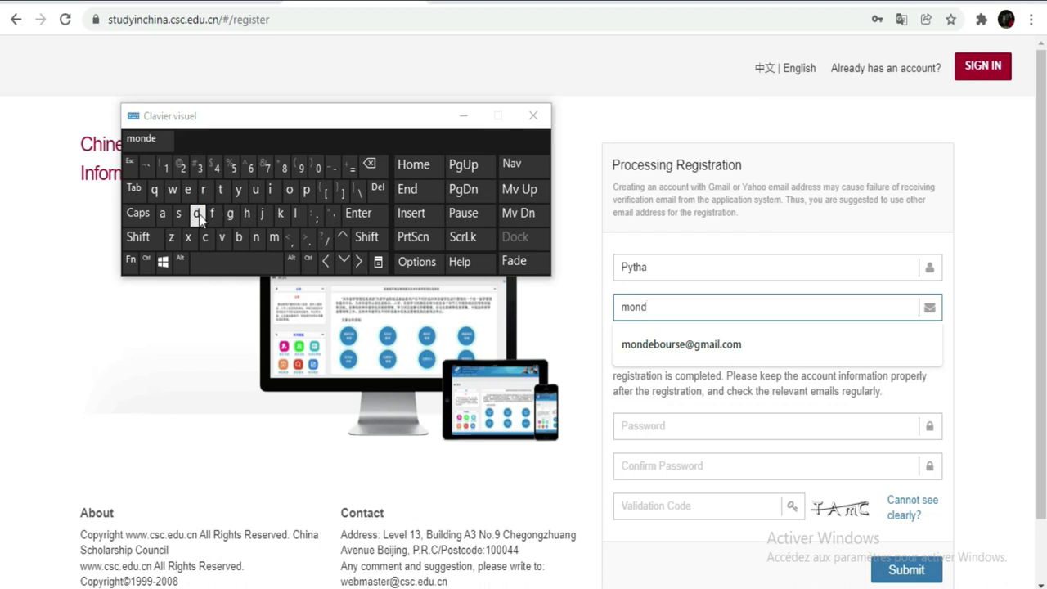
pyautogui.click(649, 345)
# - Enter a new account password in the registration form's password field with the on-screen keyboard
pyautogui.click(676, 426)
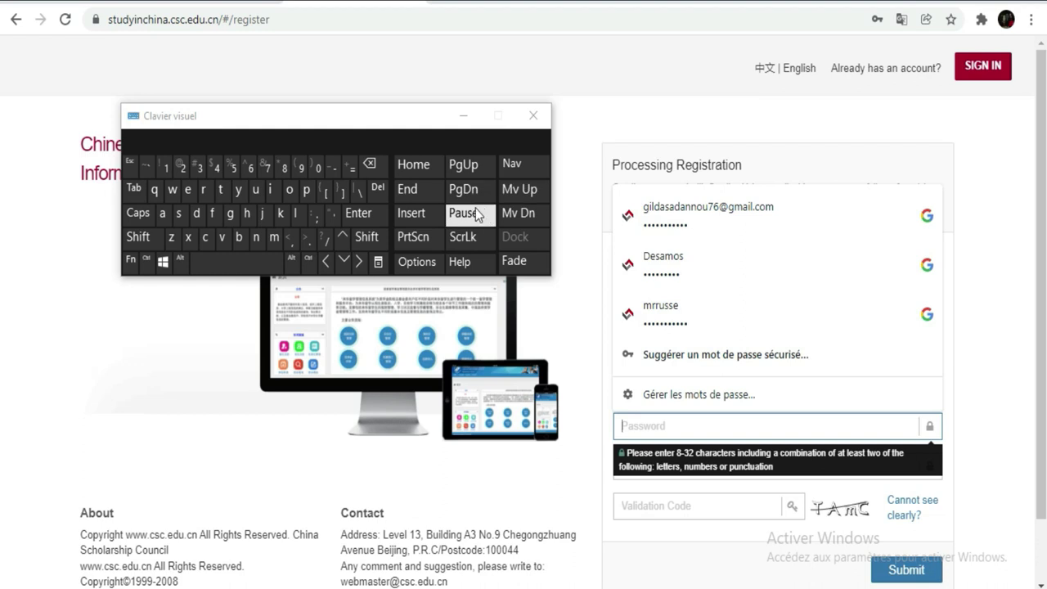
pyautogui.click(138, 237)
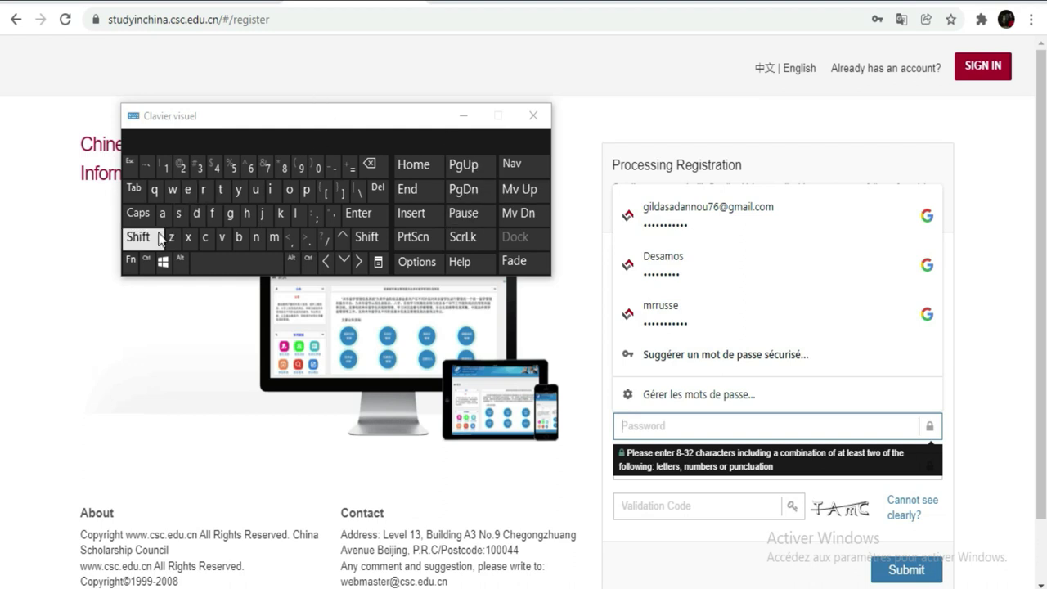
pyautogui.click(291, 189)
pyautogui.click(274, 189)
pyautogui.click(273, 189)
pyautogui.click(256, 236)
pyautogui.click(288, 191)
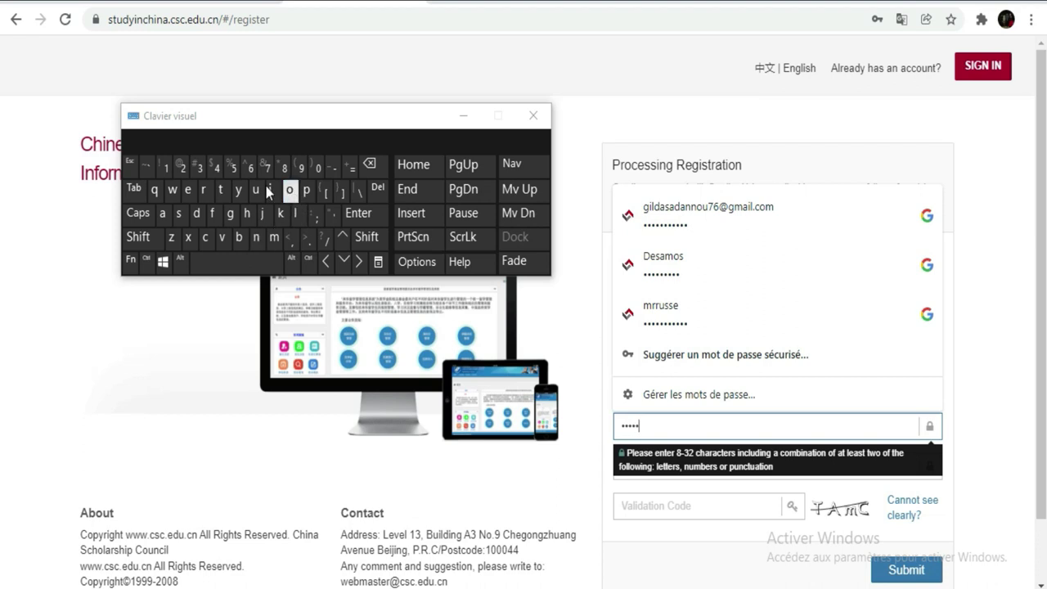
pyautogui.click(179, 215)
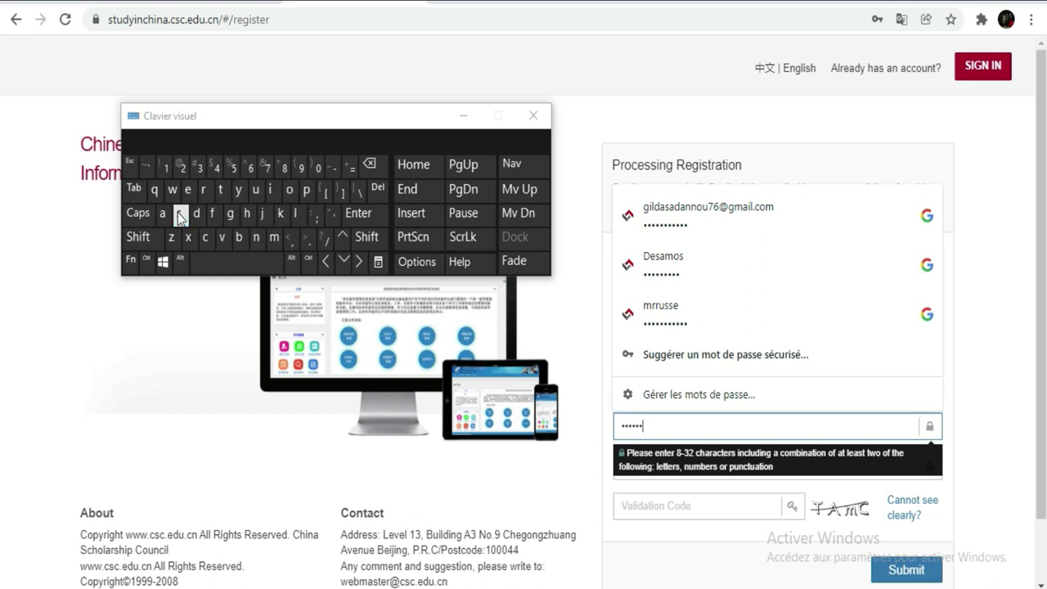
pyautogui.click(182, 166)
pyautogui.click(318, 168)
pyautogui.click(185, 169)
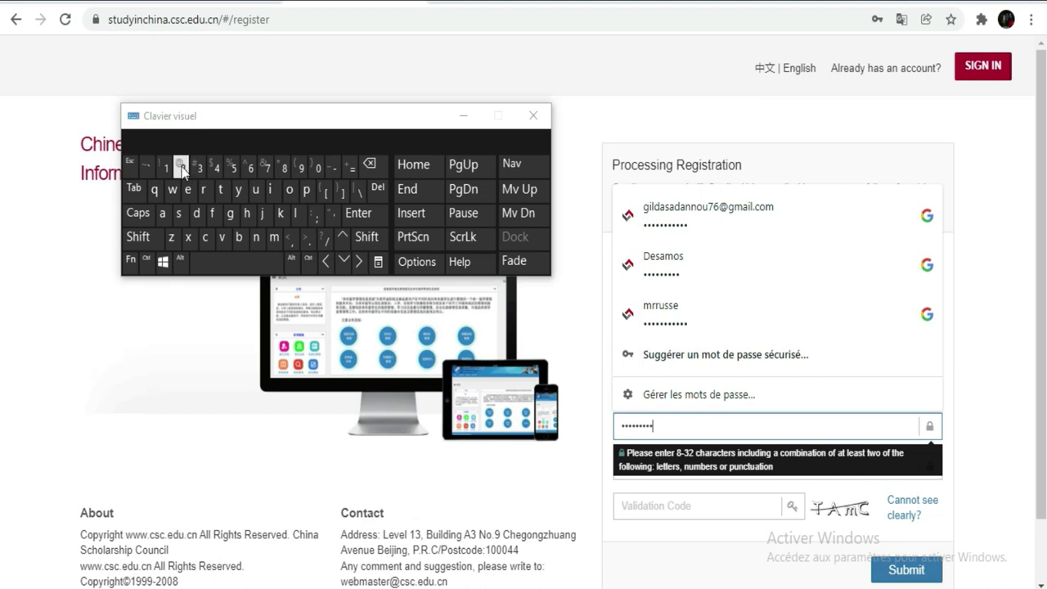
pyautogui.click(588, 491)
# - Try to repeat the account password in the Confirm Password field of the registration form
pyautogui.click(621, 469)
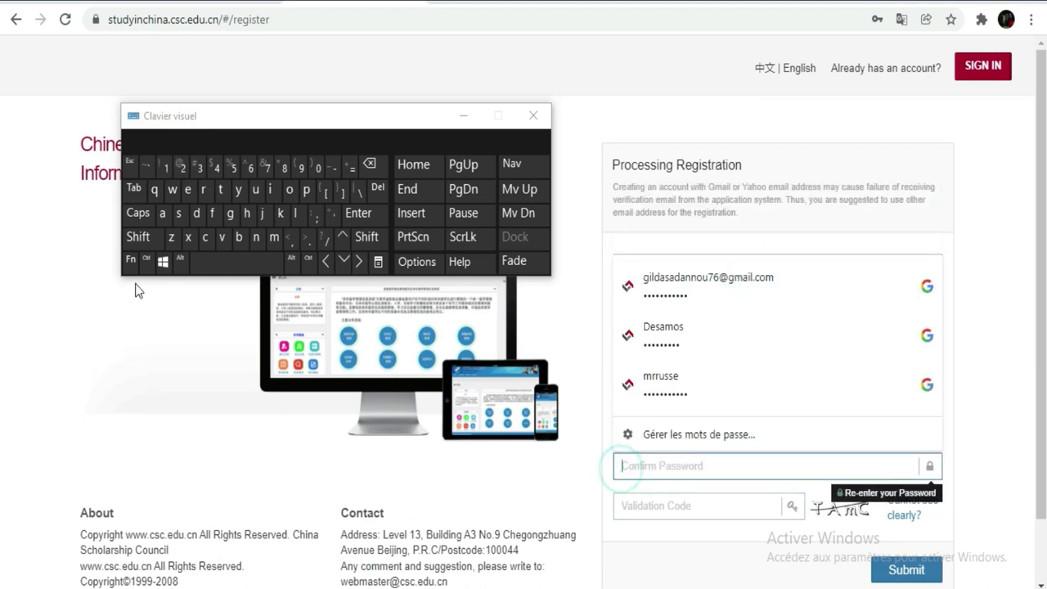
pyautogui.click(138, 237)
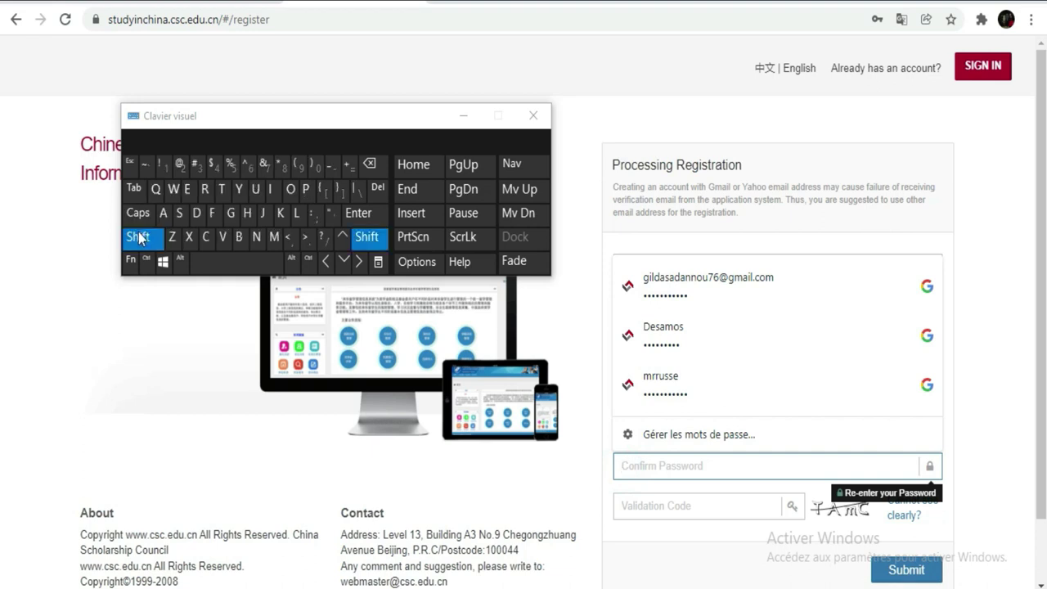
pyautogui.click(297, 186)
pyautogui.click(269, 215)
pyautogui.click(270, 189)
pyautogui.click(265, 236)
pyautogui.click(289, 189)
pyautogui.click(270, 189)
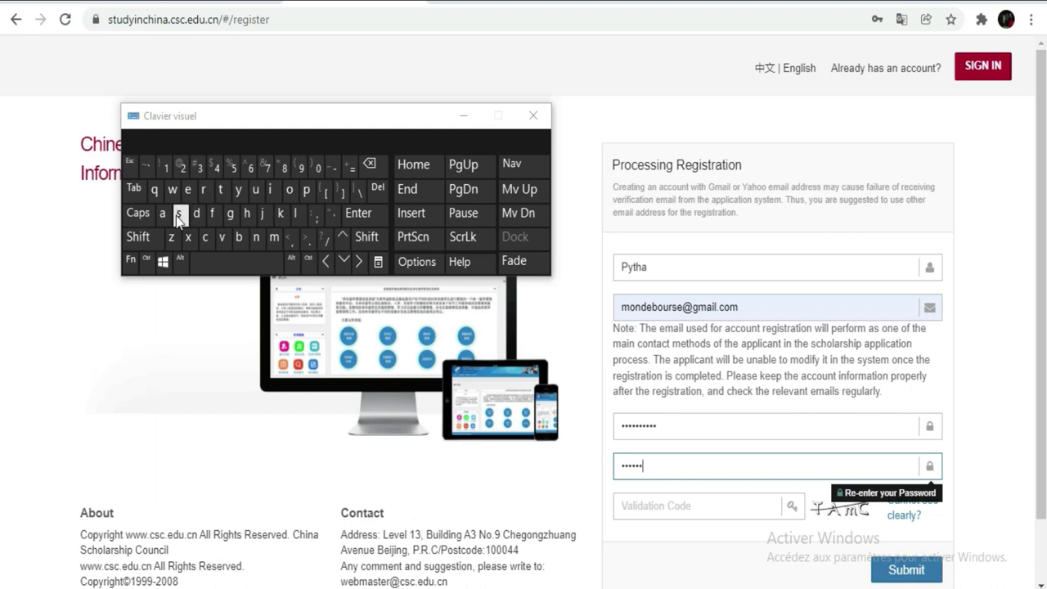
pyautogui.click(319, 167)
pyautogui.click(180, 168)
pyautogui.click(654, 507)
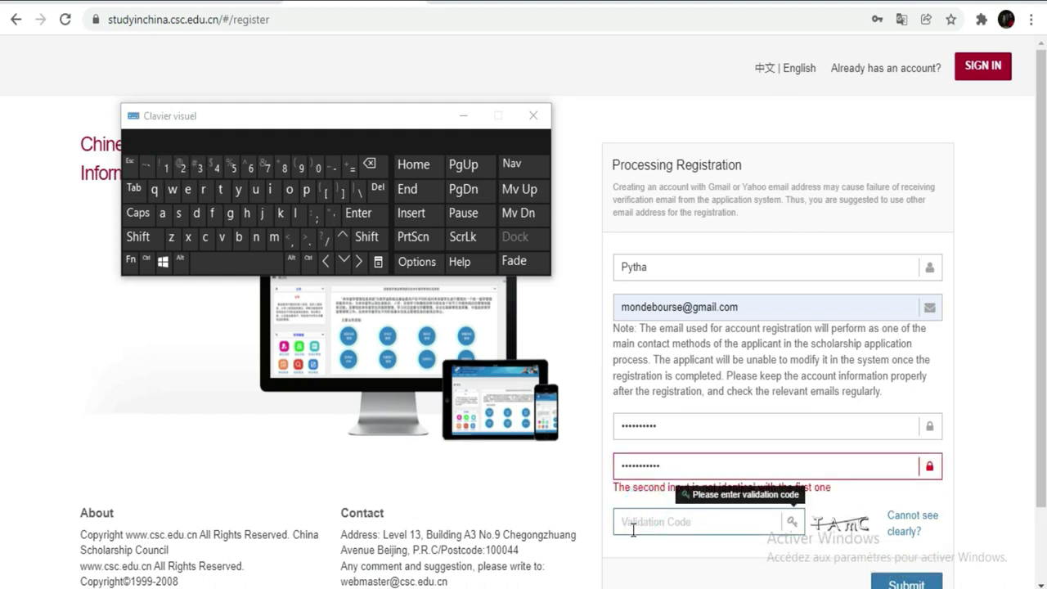
pyautogui.click(824, 494)
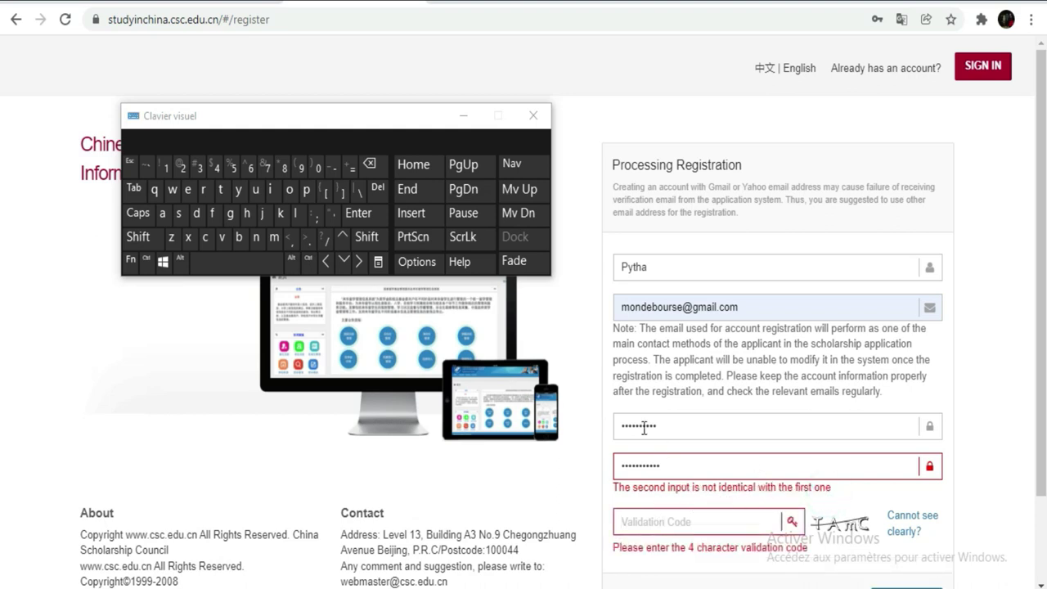
# - Replace the whole entry in the Confirm Password field by entering the account password again
pyautogui.moveTo(693, 469); pyautogui.dragTo(578, 460)
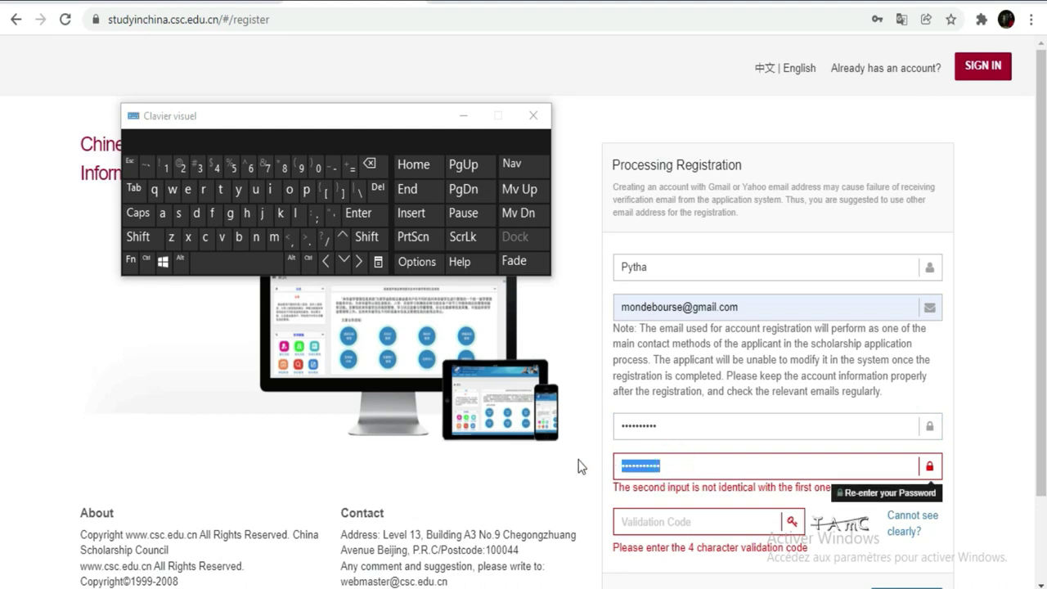
pyautogui.click(139, 237)
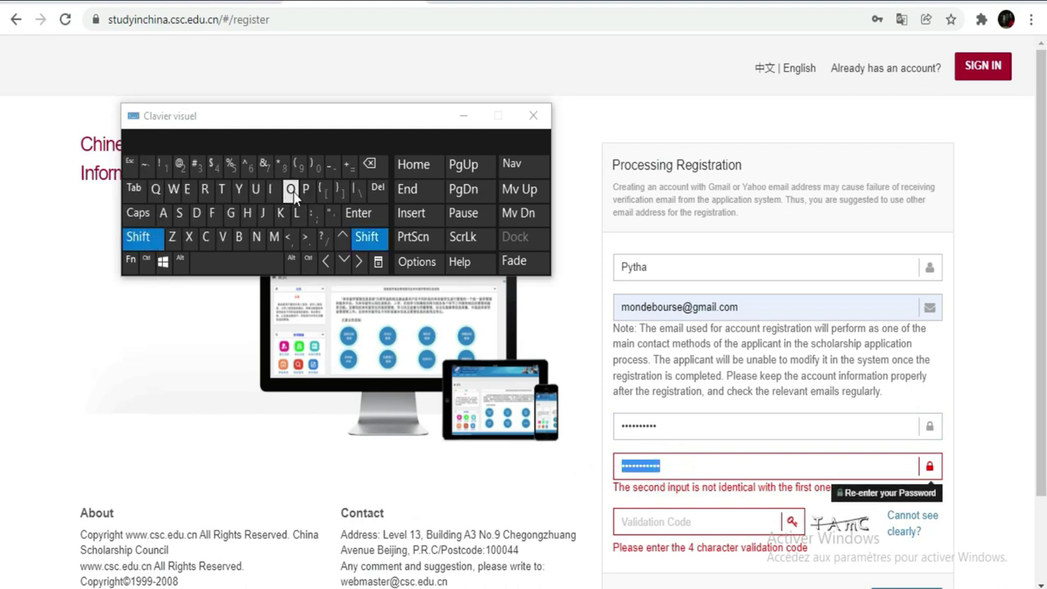
pyautogui.click(290, 190)
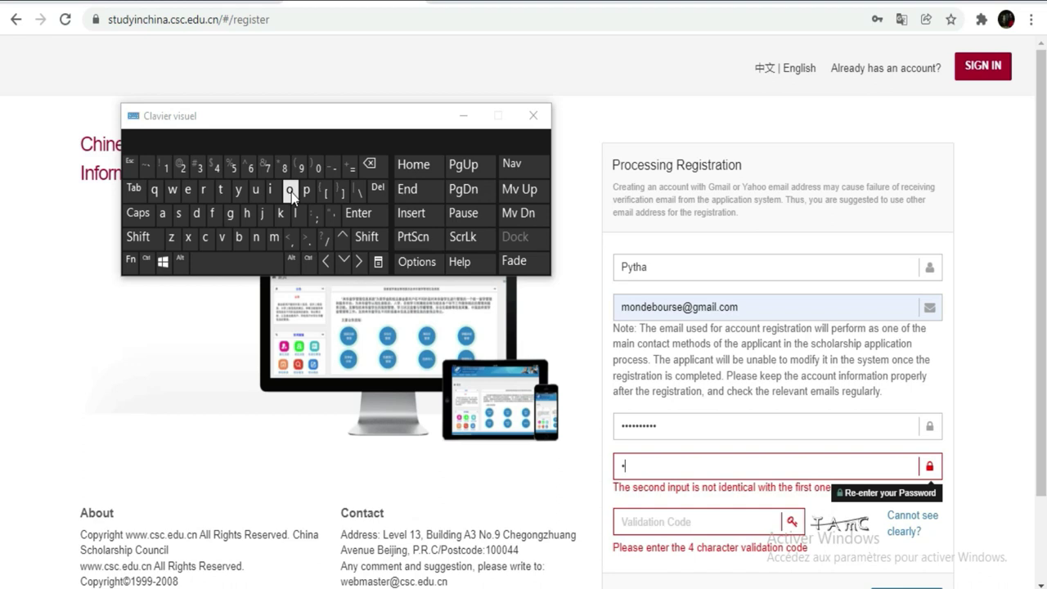
pyautogui.click(249, 214)
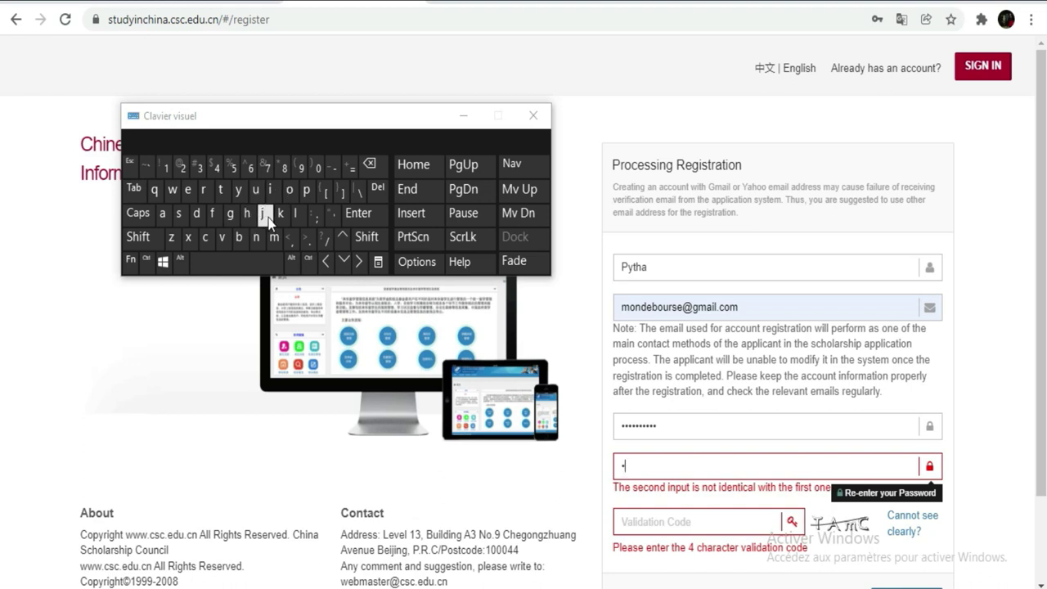
pyautogui.click(289, 189)
pyautogui.click(270, 189)
pyautogui.click(179, 213)
pyautogui.click(178, 213)
pyautogui.click(323, 172)
pyautogui.click(192, 169)
pyautogui.click(166, 169)
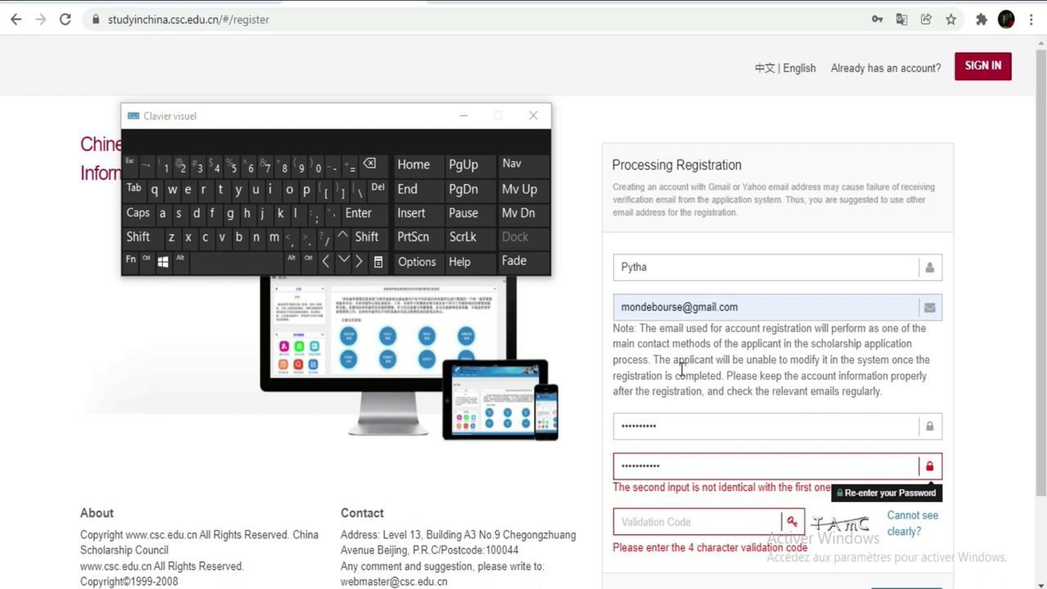
# - Try to fill in the Validation Code field of the registration form with the four-character code from the image
pyautogui.click(737, 520)
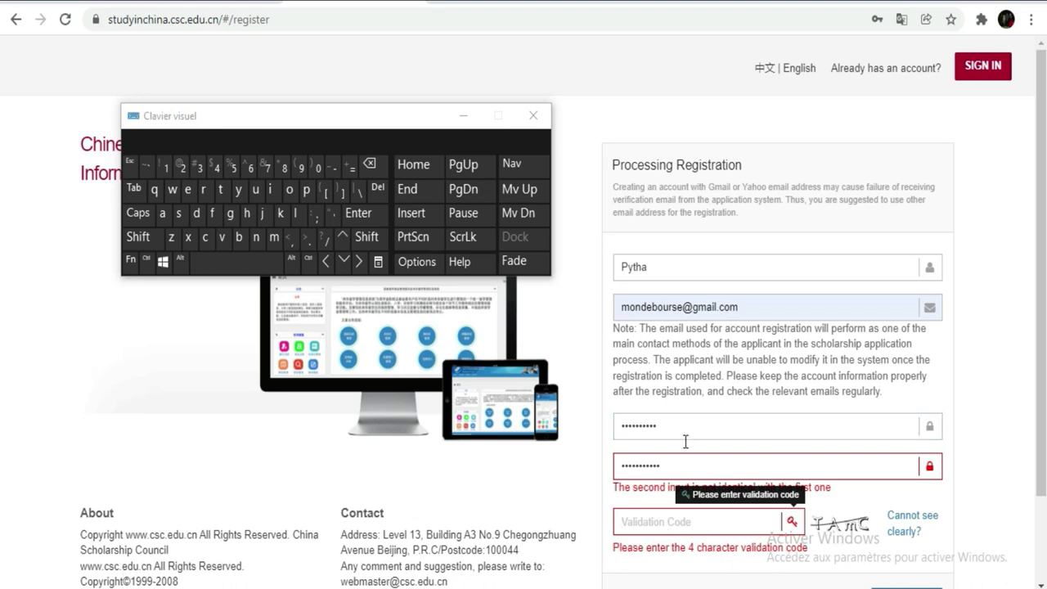
pyautogui.click(139, 237)
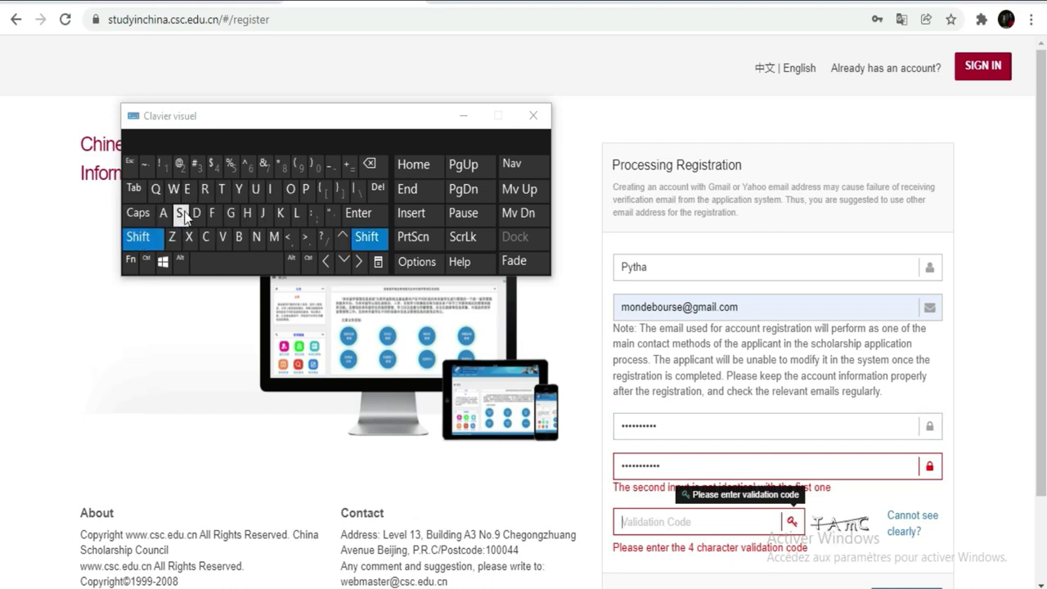
pyautogui.click(223, 197)
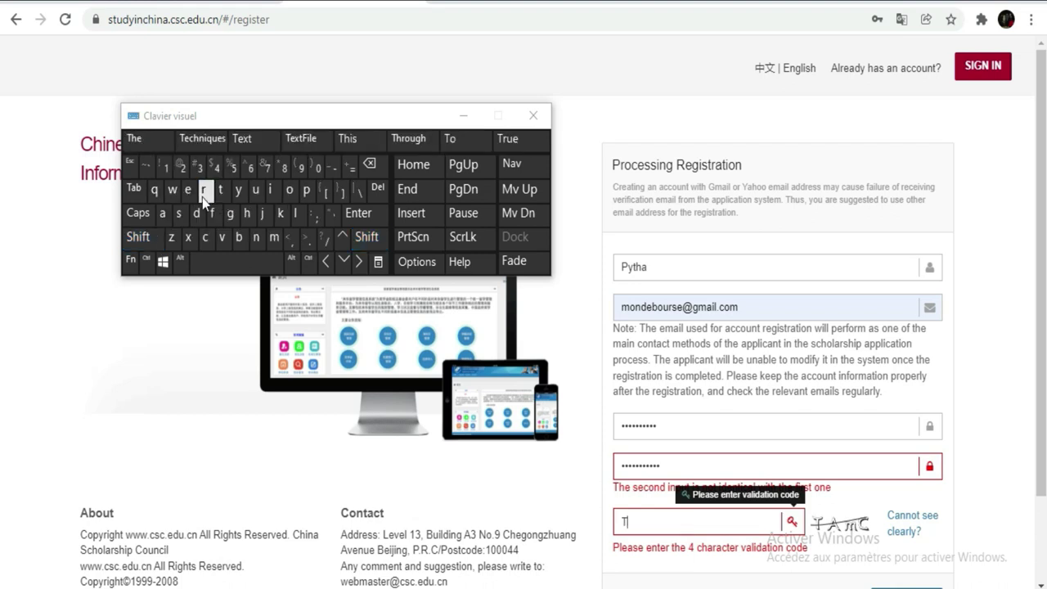
pyautogui.click(136, 242)
pyautogui.click(163, 214)
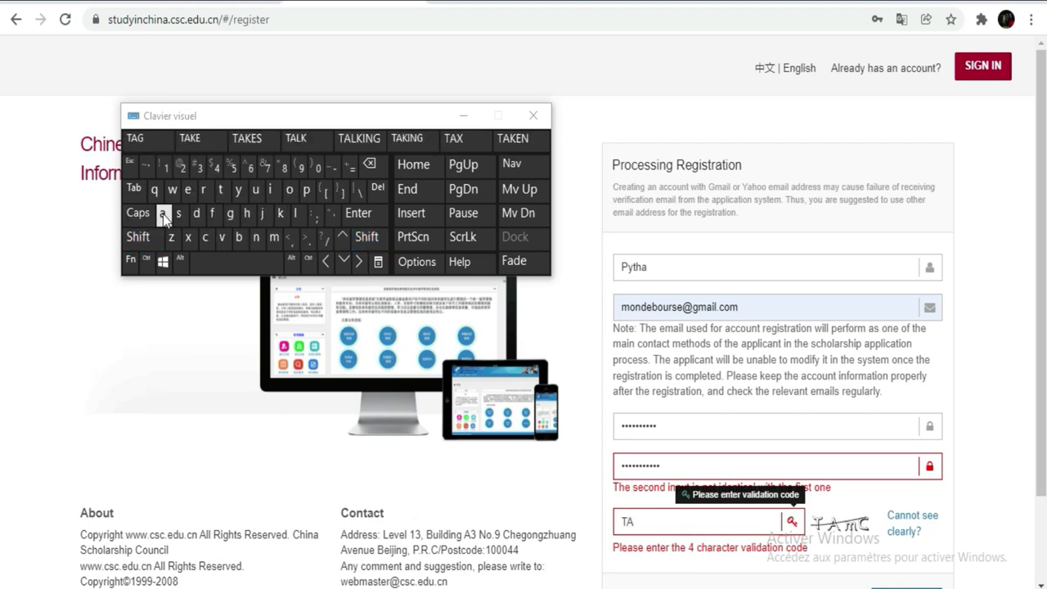
pyautogui.click(277, 244)
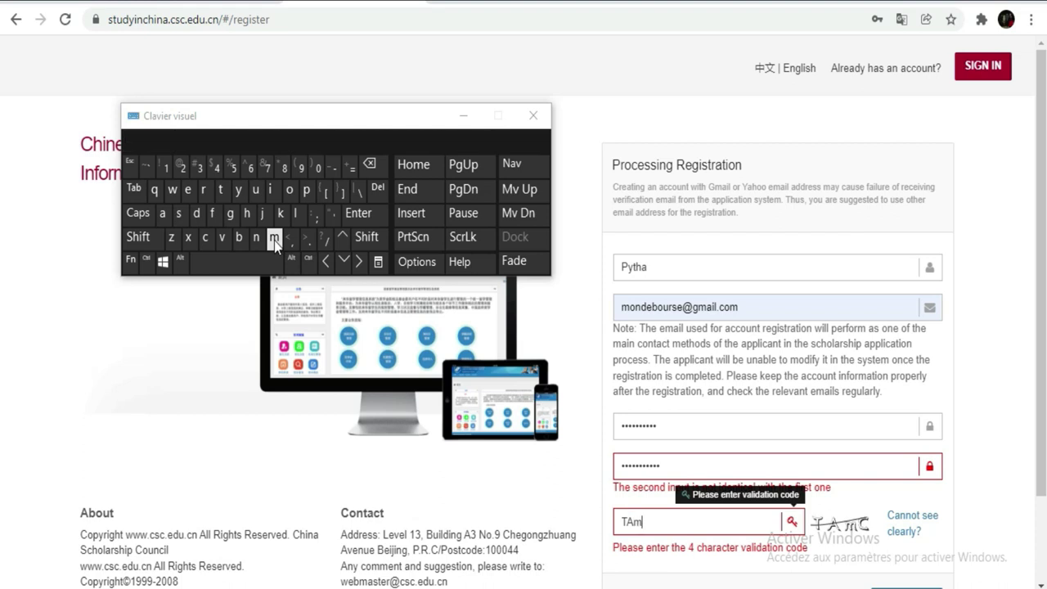
pyautogui.click(151, 238)
pyautogui.click(206, 238)
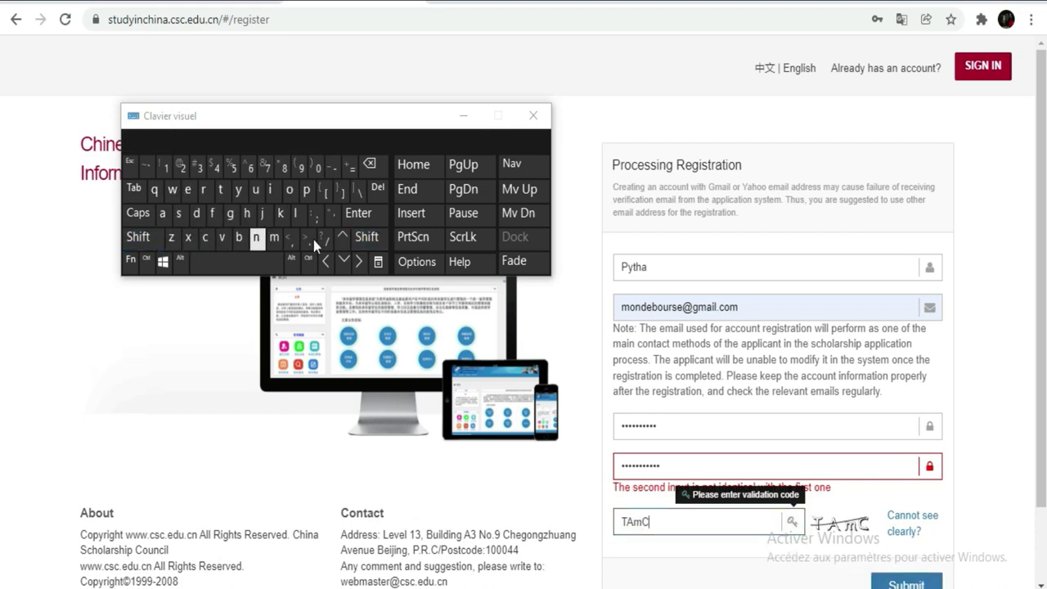
# - Replace the whole entry in the registration form's first password field by entering the account password again to match the confirmation
pyautogui.scroll(-1, 784, 343)
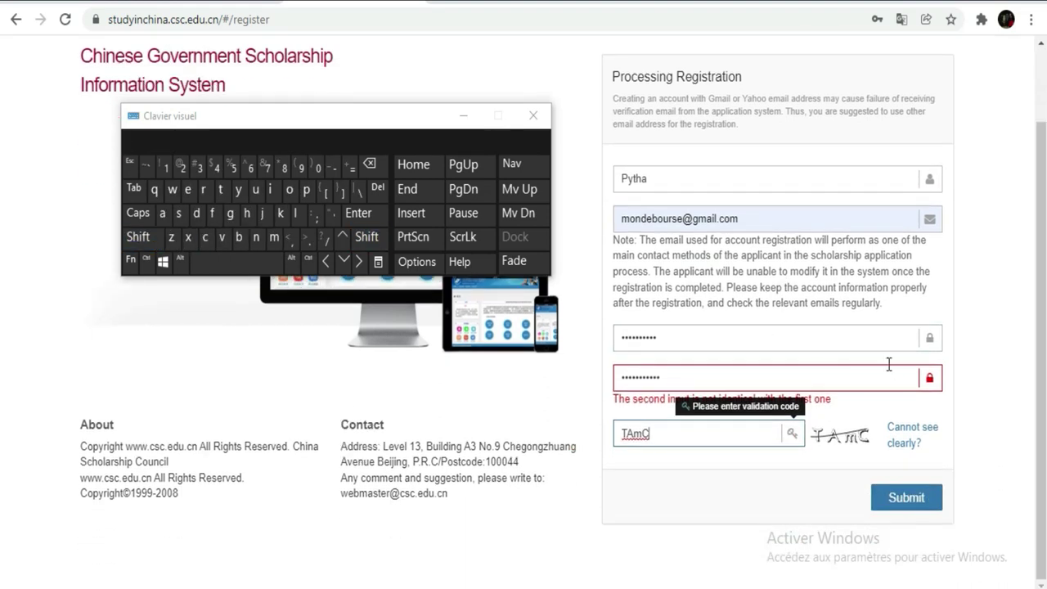
pyautogui.click(654, 337)
pyautogui.doubleClick(671, 335)
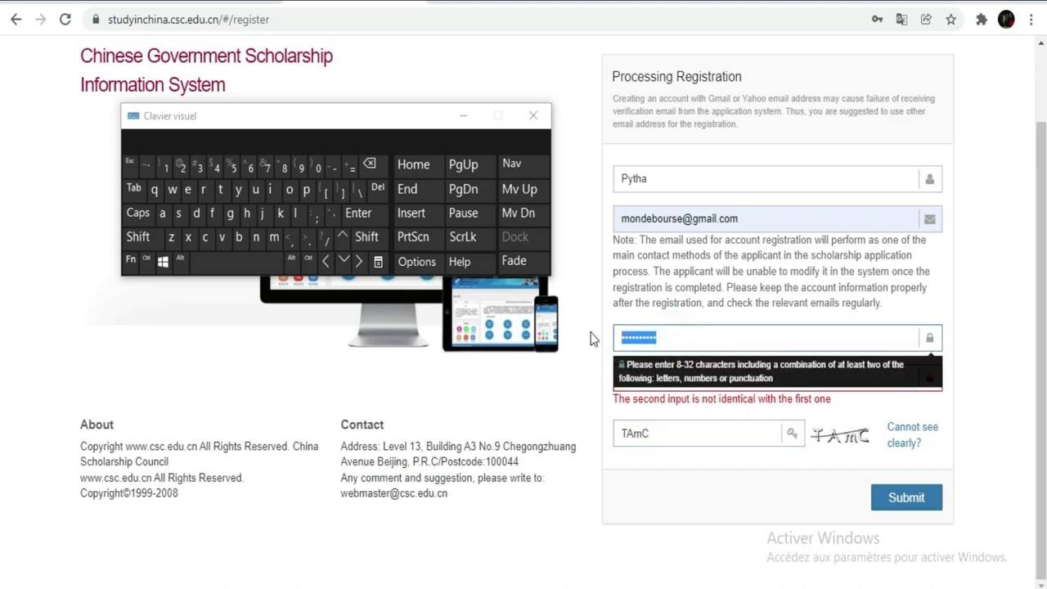
pyautogui.click(138, 236)
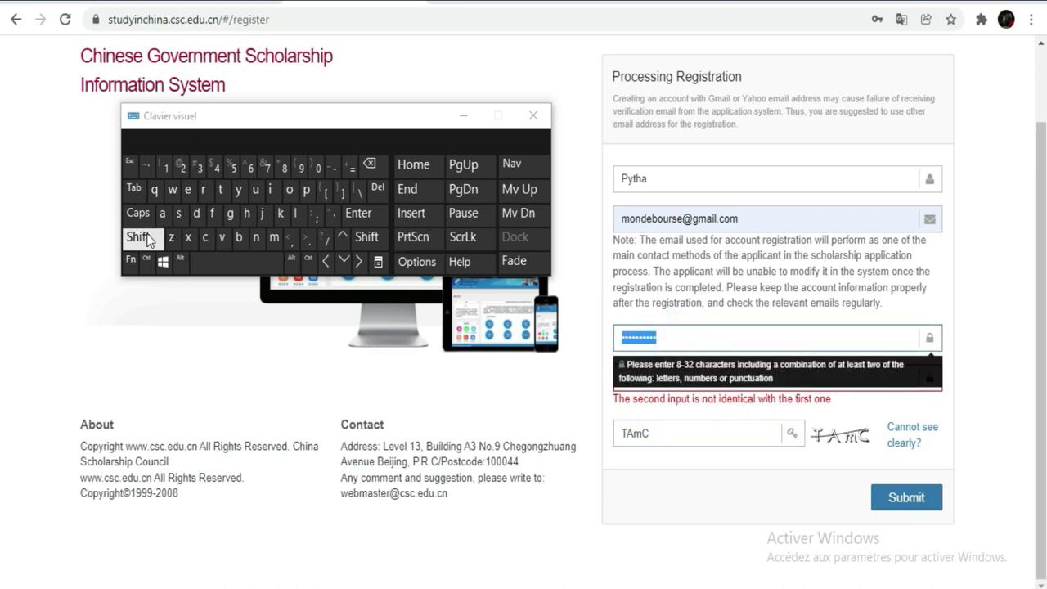
pyautogui.click(287, 194)
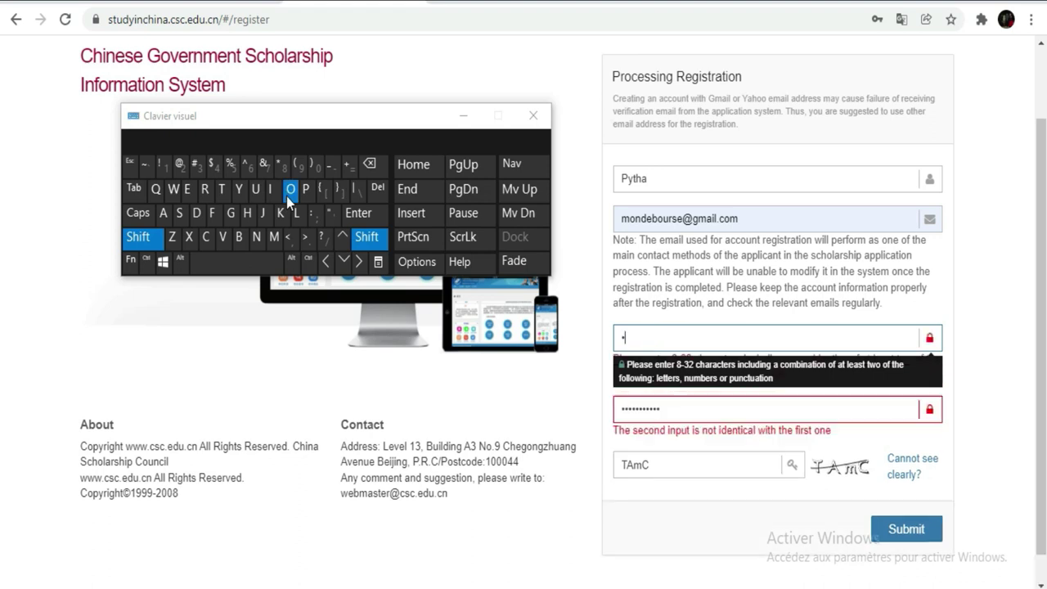
pyautogui.click(266, 219)
pyautogui.click(272, 189)
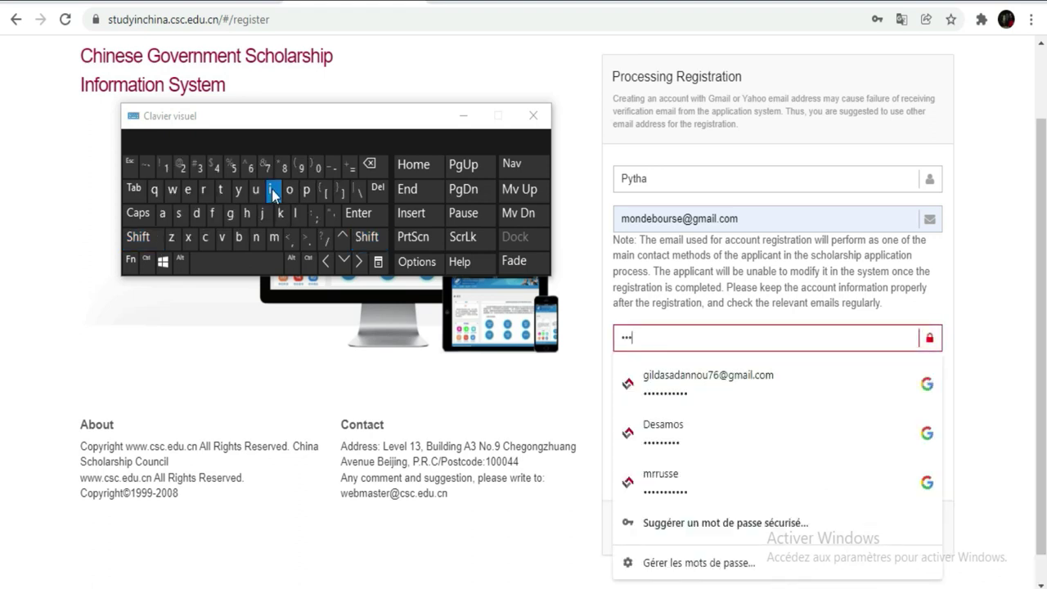
pyautogui.click(287, 190)
pyautogui.click(272, 191)
pyautogui.click(187, 175)
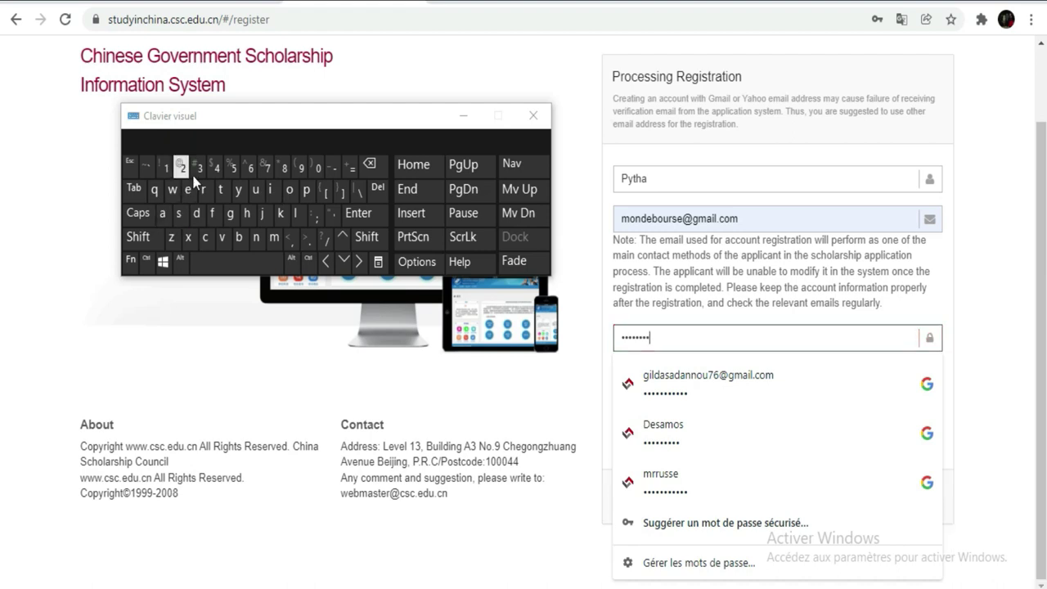
pyautogui.click(183, 173)
pyautogui.scroll(1, 357, 343)
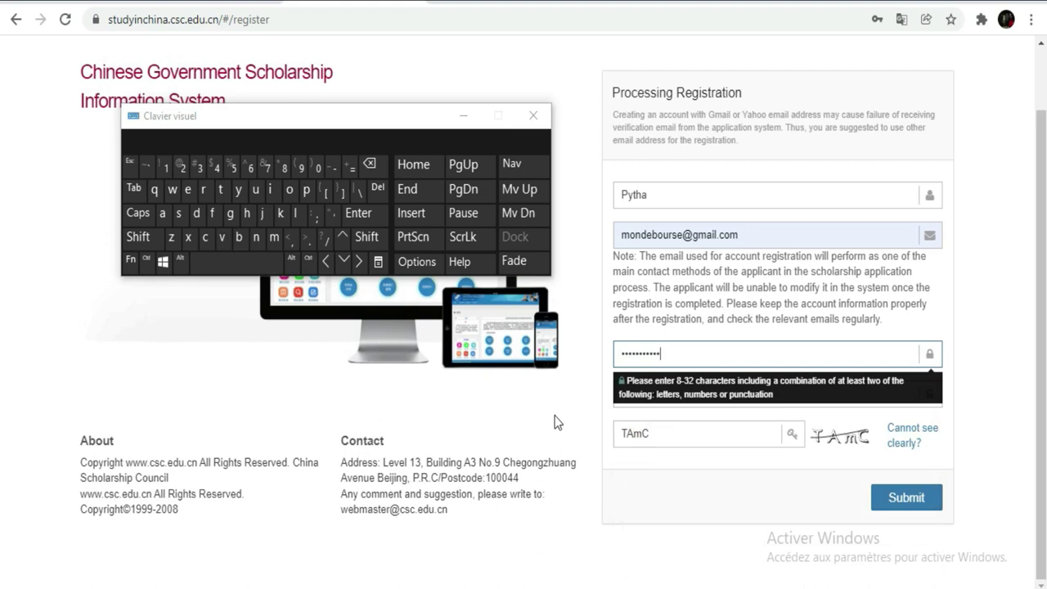
pyautogui.click(593, 507)
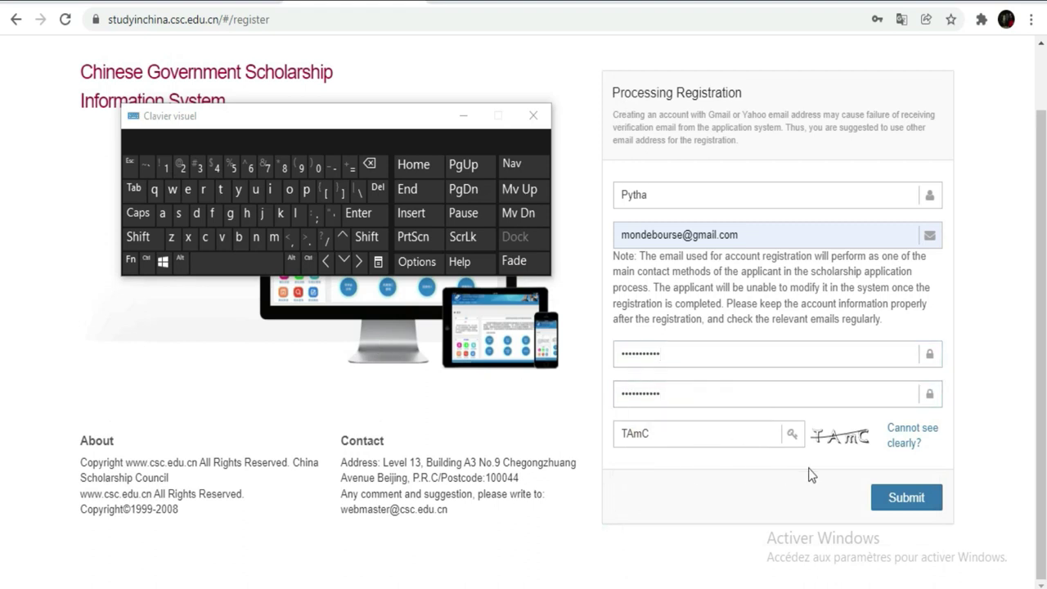
# - Try to submit the registration form, and request a new validation code image
pyautogui.click(900, 514)
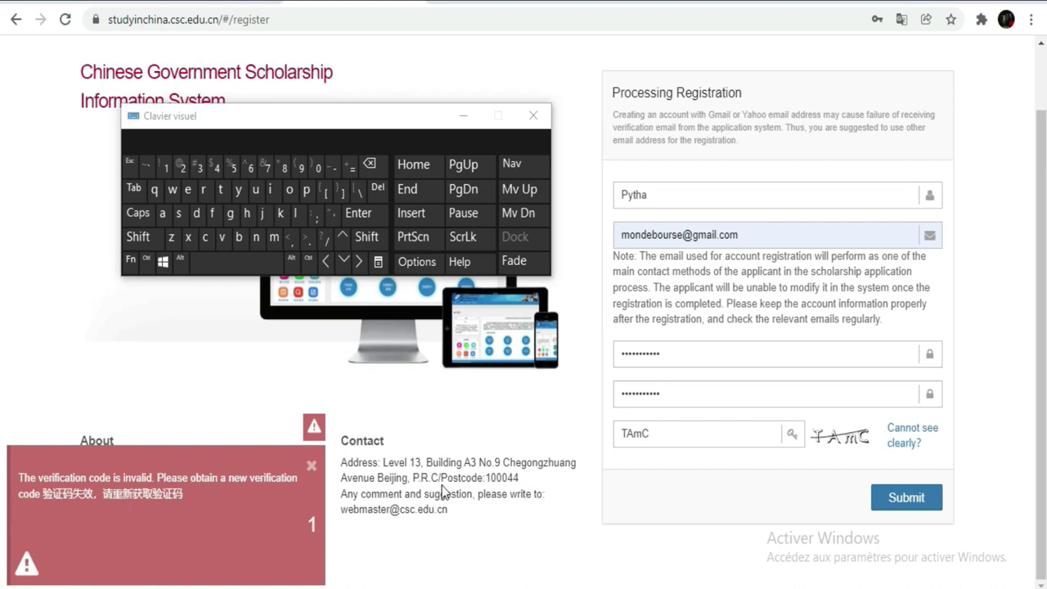
pyautogui.click(659, 434)
pyautogui.doubleClick(658, 433)
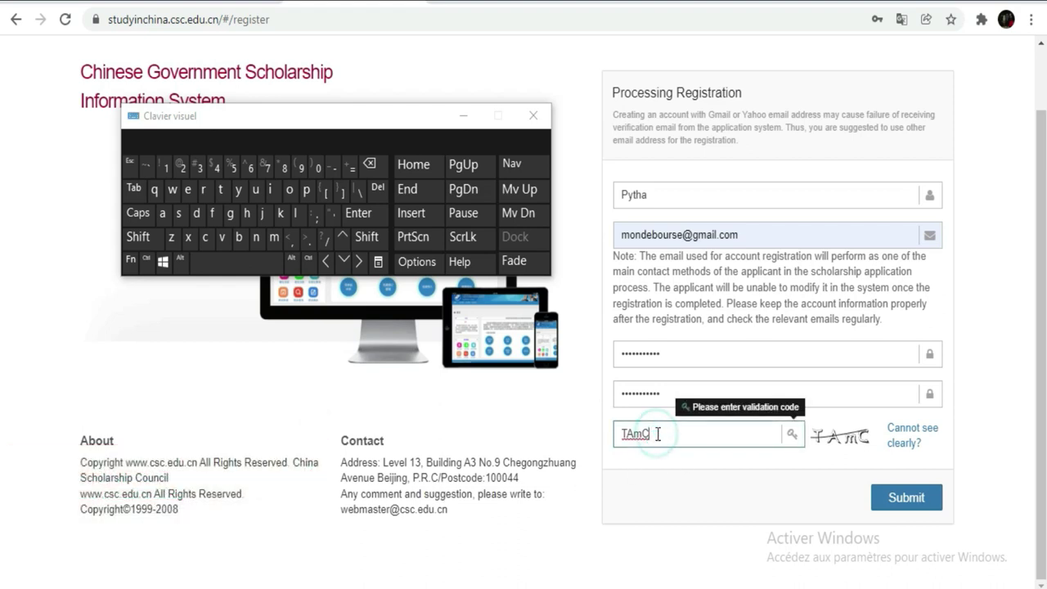
pyautogui.click(900, 436)
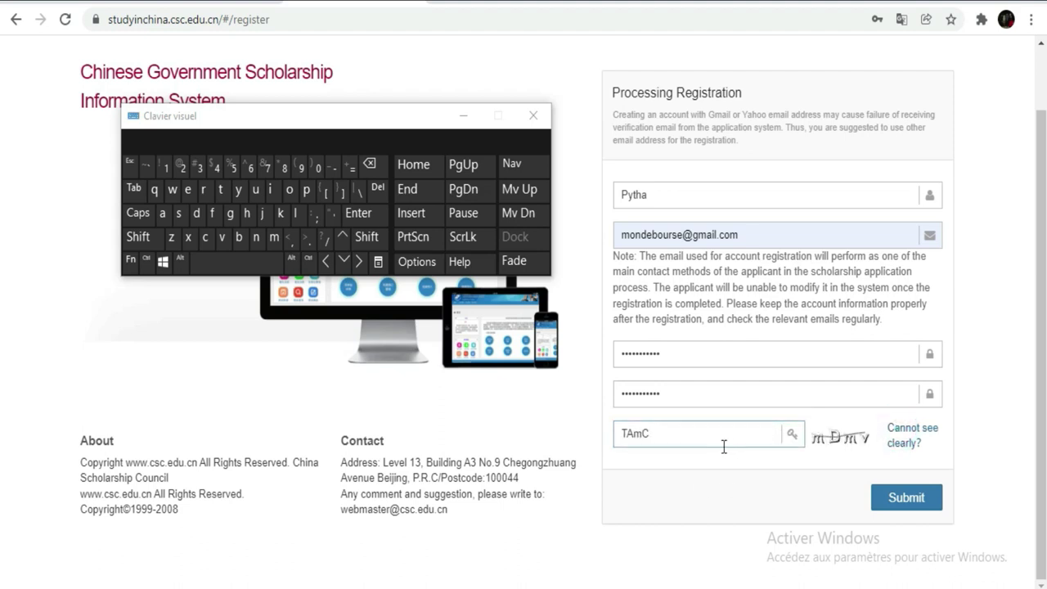
# - Replace the old entry in the Validation Code field with the four-character code from the new image
pyautogui.doubleClick(667, 434)
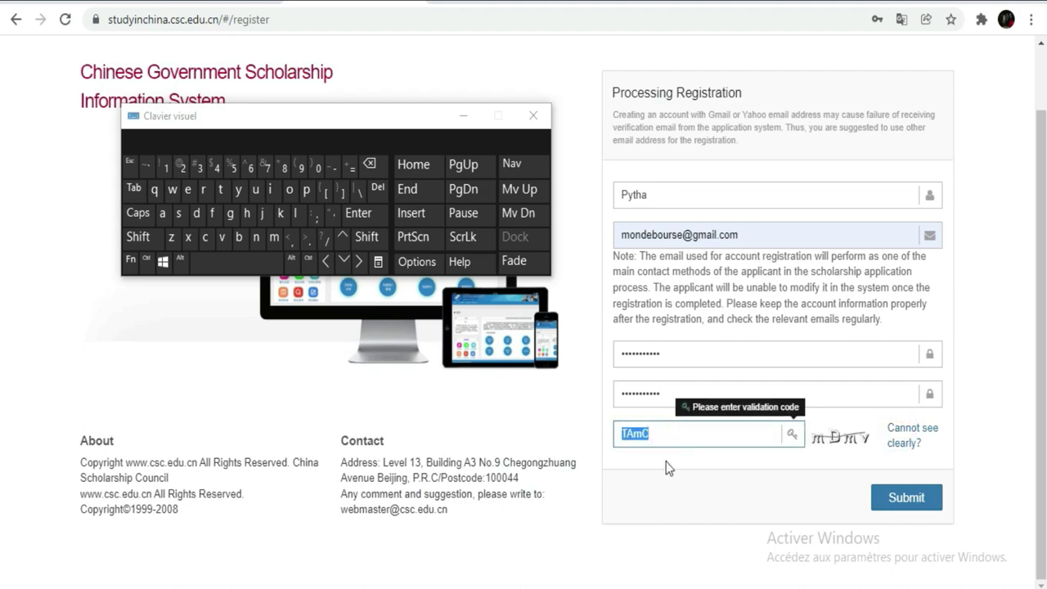
pyautogui.click(273, 245)
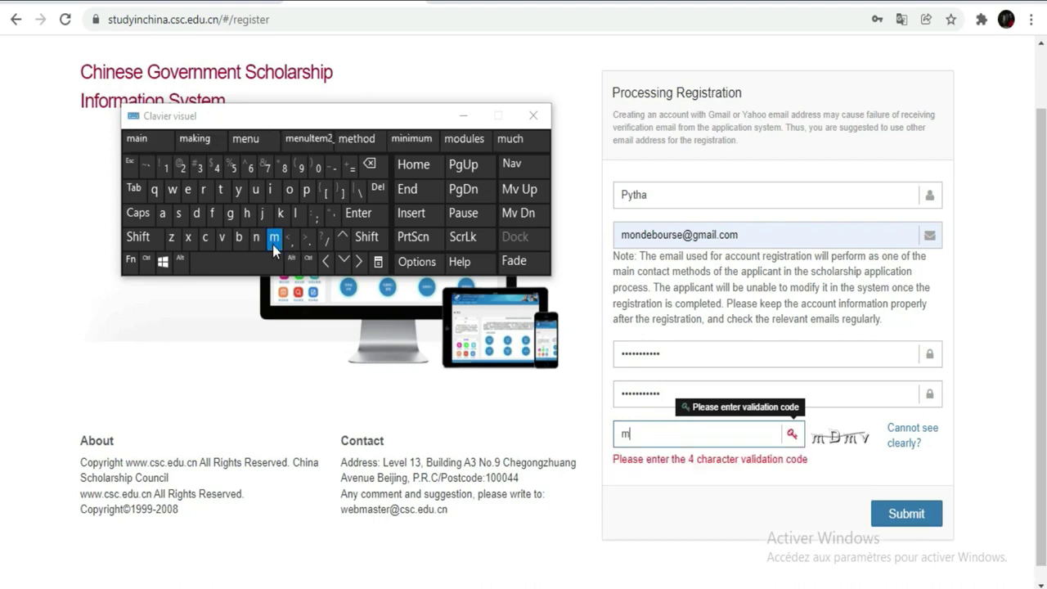
pyautogui.click(138, 239)
pyautogui.click(197, 214)
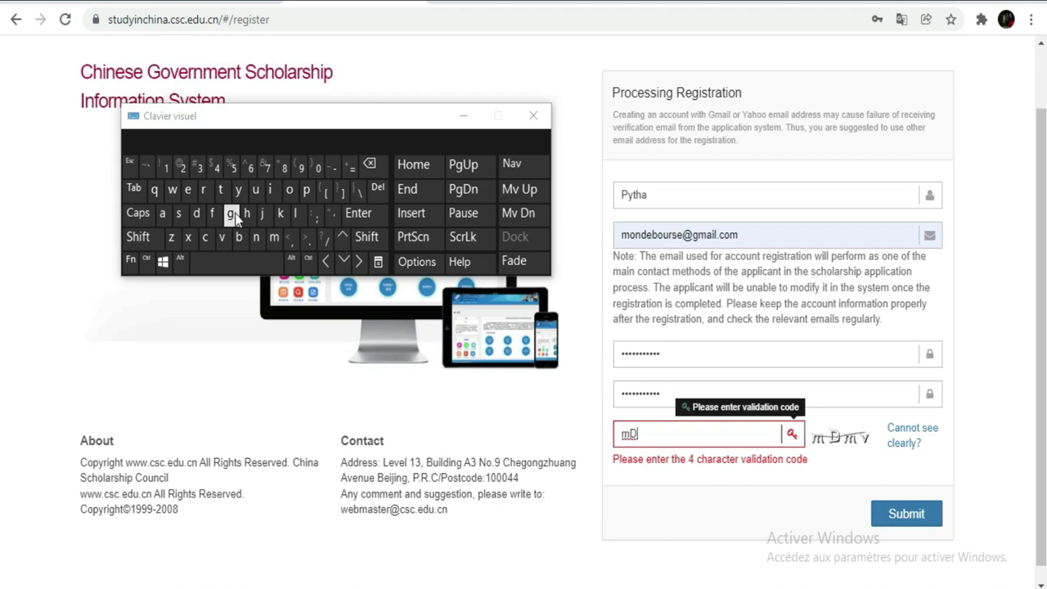
pyautogui.click(274, 237)
pyautogui.click(221, 238)
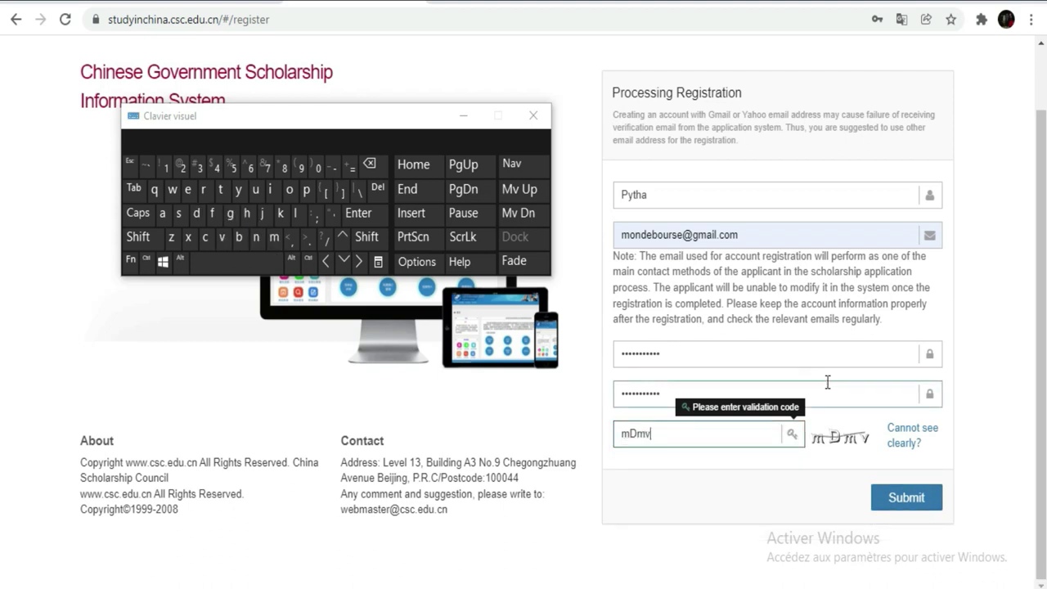
# - Submit the registration form and save the new account's login in the browser's password manager
pyautogui.click(900, 508)
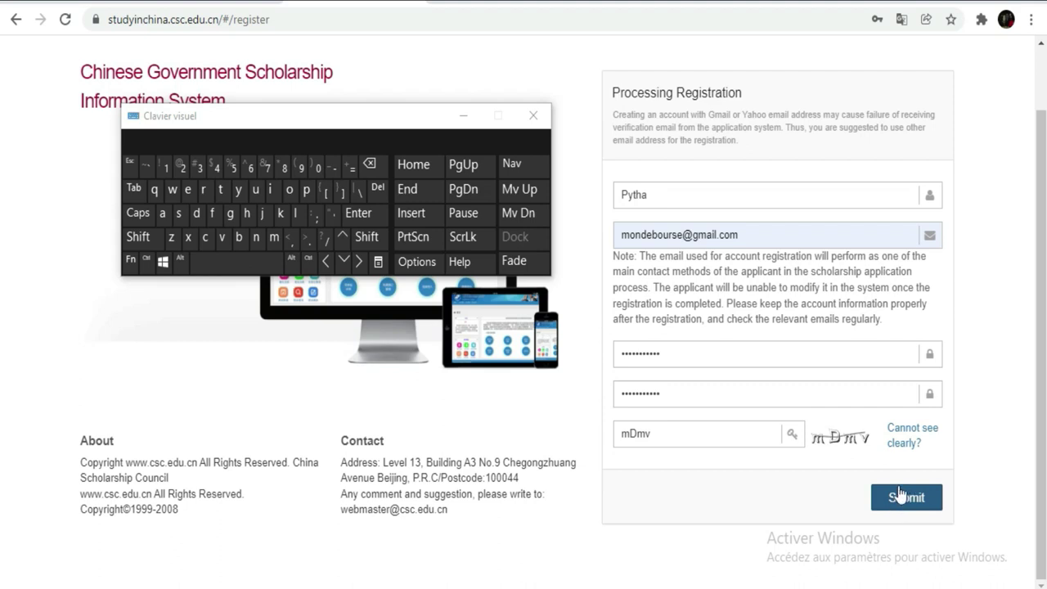
pyautogui.click(906, 497)
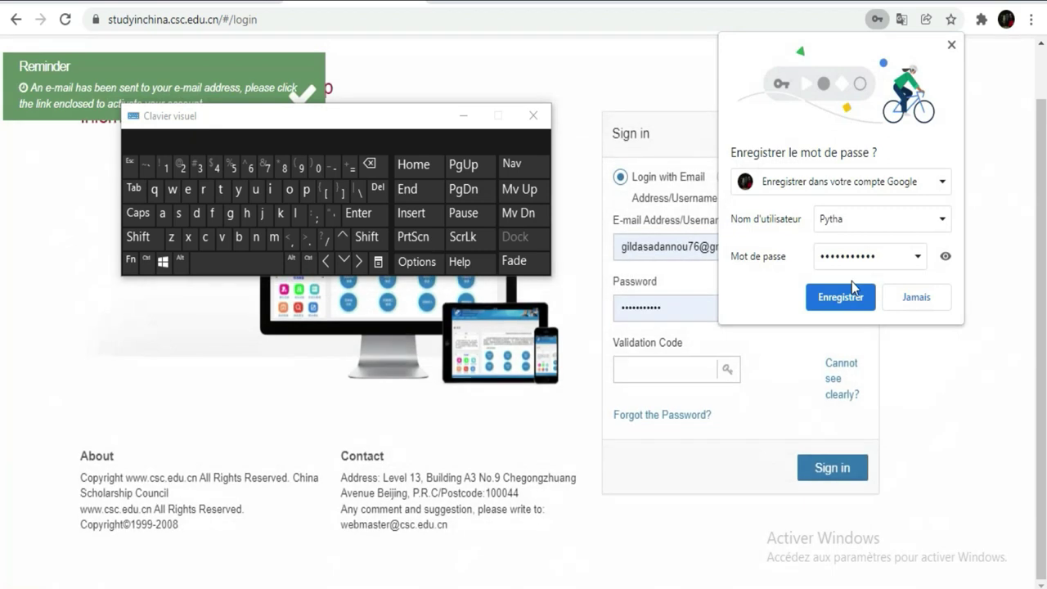
pyautogui.click(840, 298)
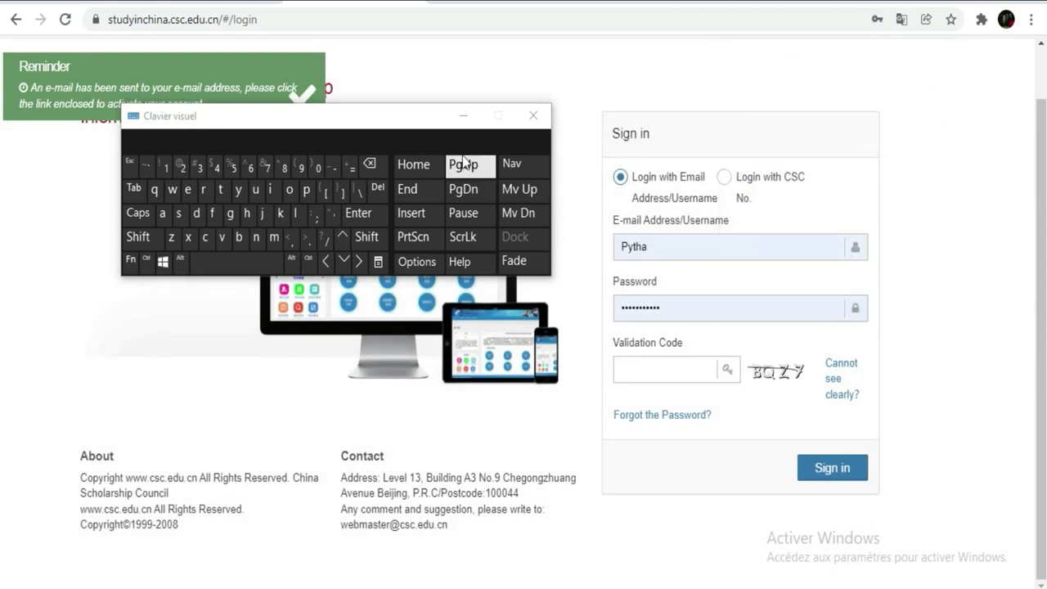
# - Reposition the on-screen keyboard and switch to the open Tongji University International Student Service System page
pyautogui.moveTo(438, 129); pyautogui.dragTo(425, 255)
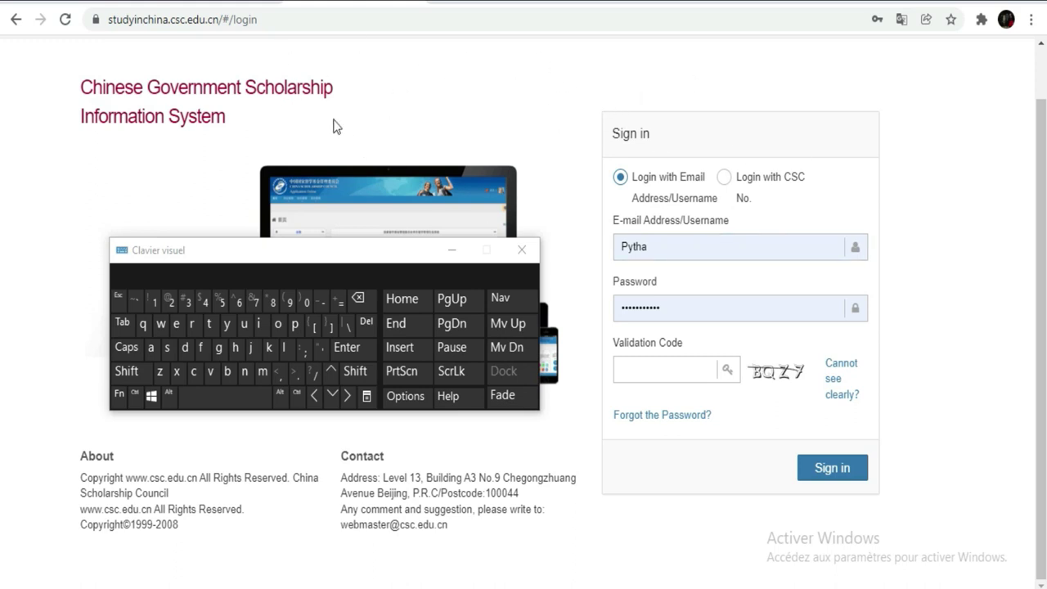
pyautogui.click(494, 2)
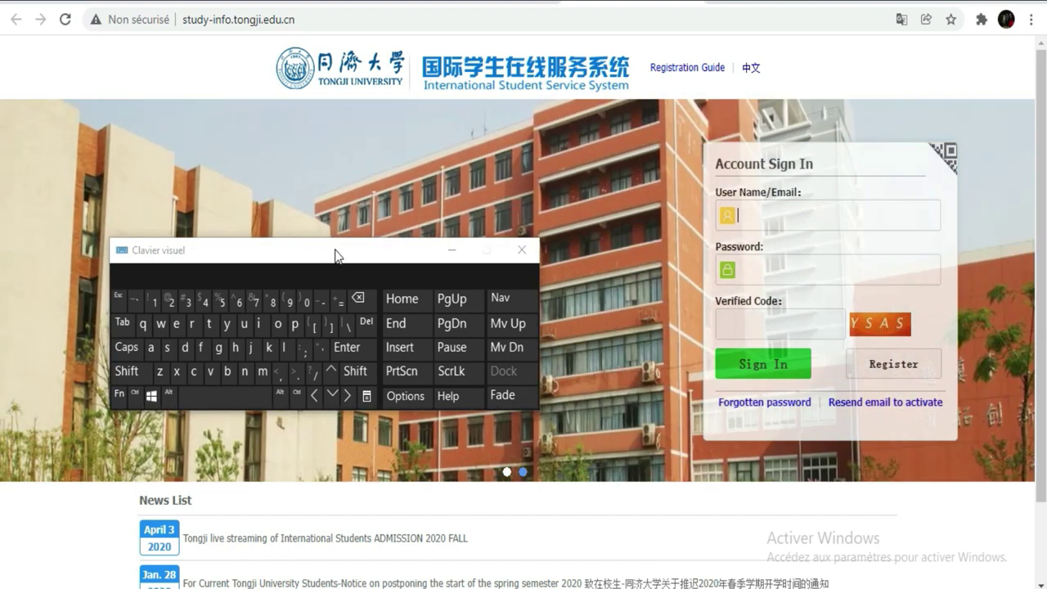
pyautogui.moveTo(331, 259); pyautogui.dragTo(391, 209)
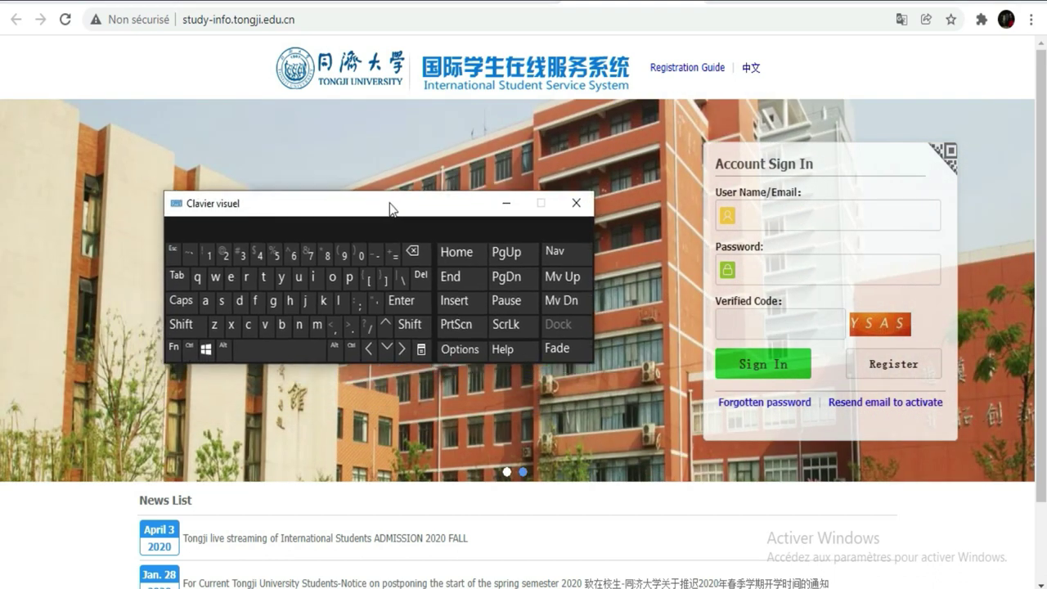